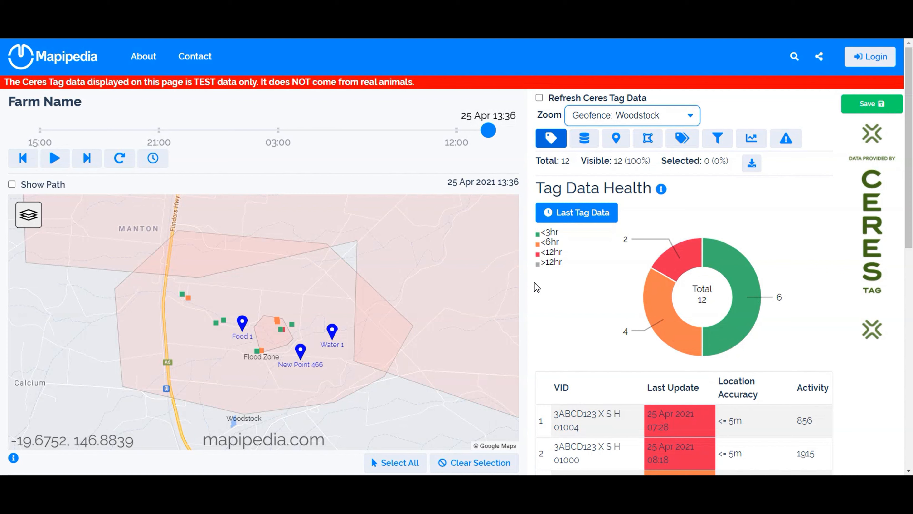
- Show the tag filters, close their help text and add a new filter
click(716, 144)
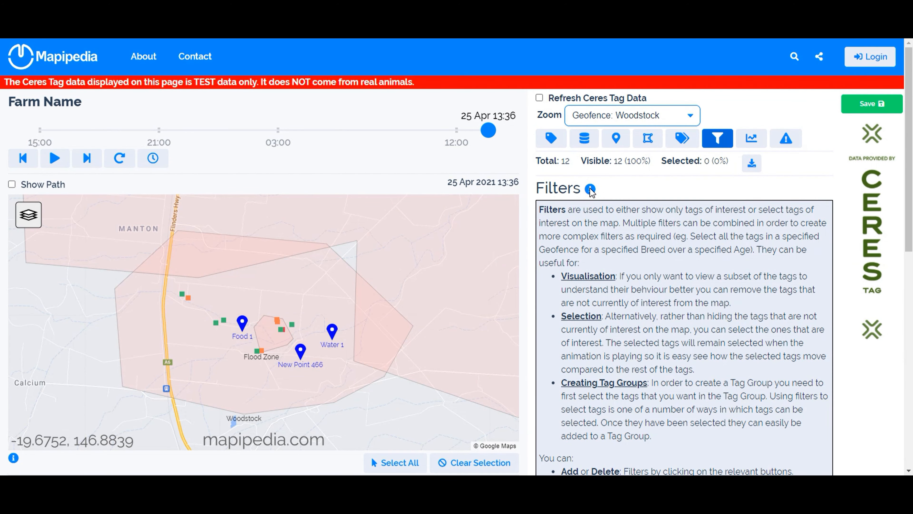
click(590, 188)
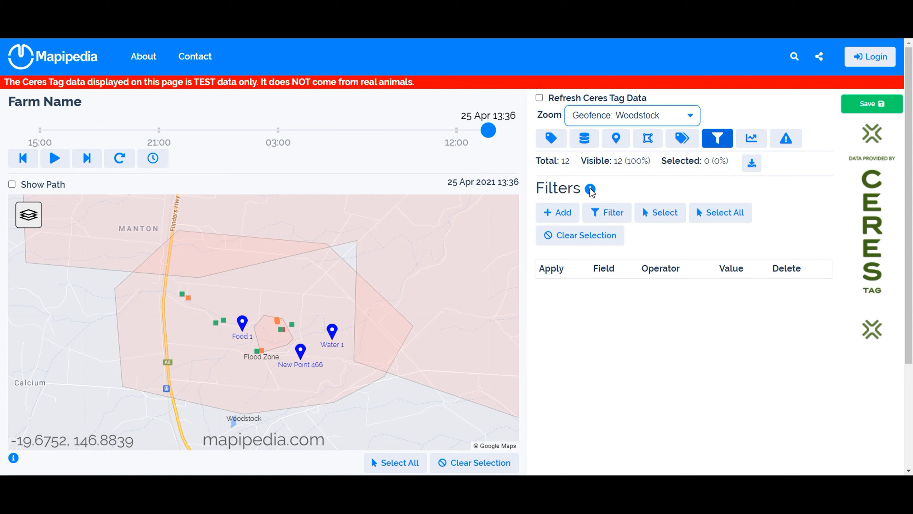
click(558, 216)
click(605, 295)
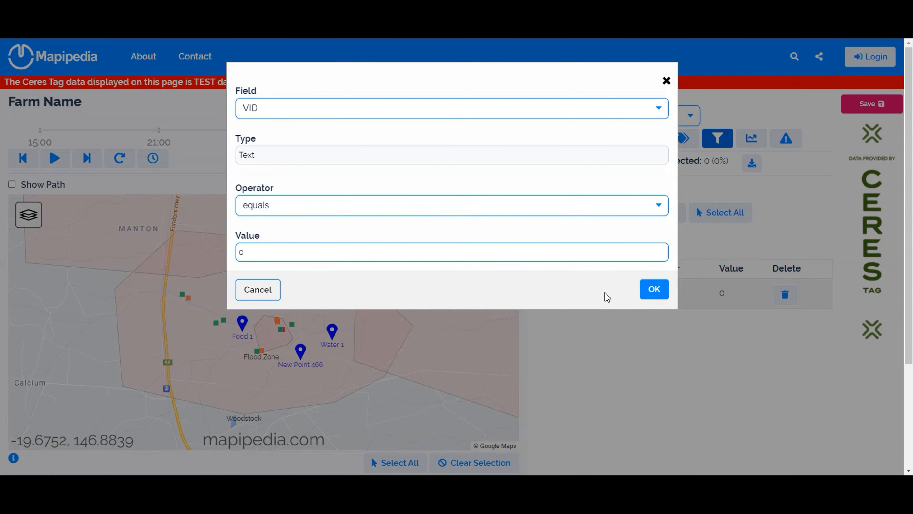
click(443, 105)
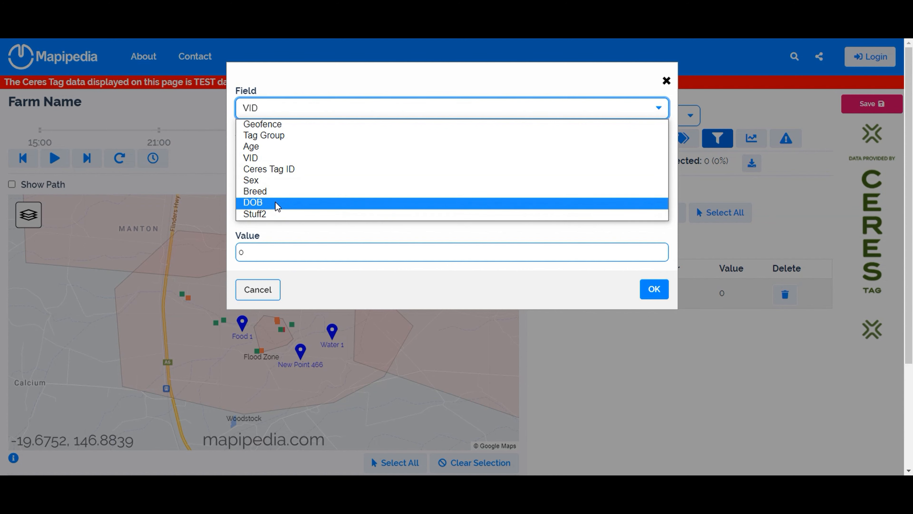
click(284, 181)
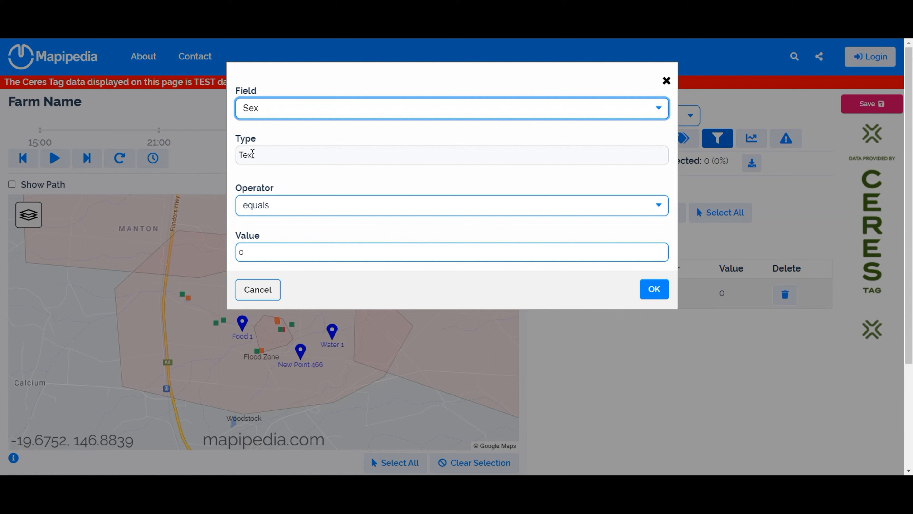
click(258, 290)
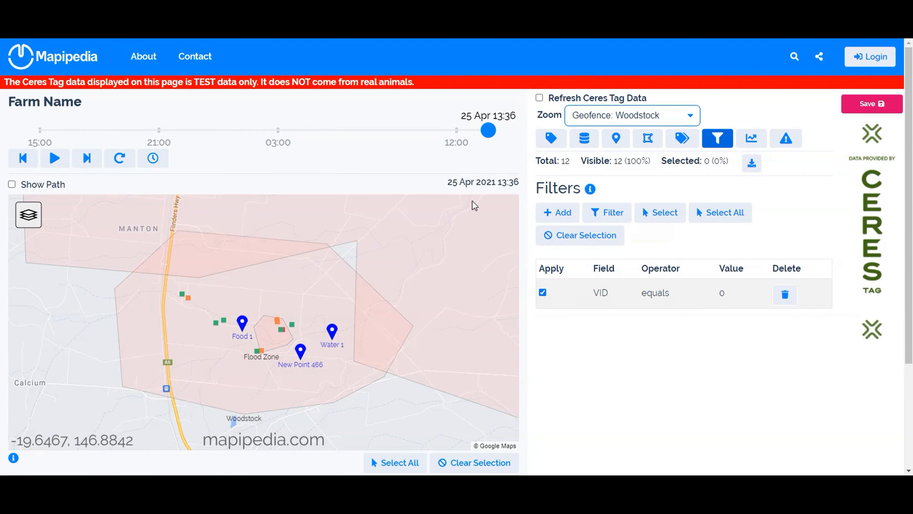
- Check the values in the stored tag data and return to the filters
click(584, 138)
double_click(710, 329)
click(718, 139)
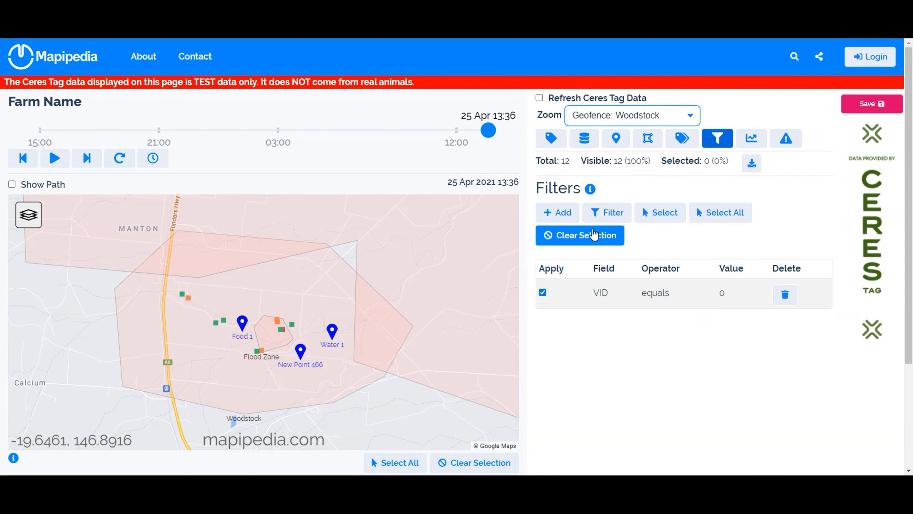
- Configure the new filter so that the field Sex equals F
click(633, 302)
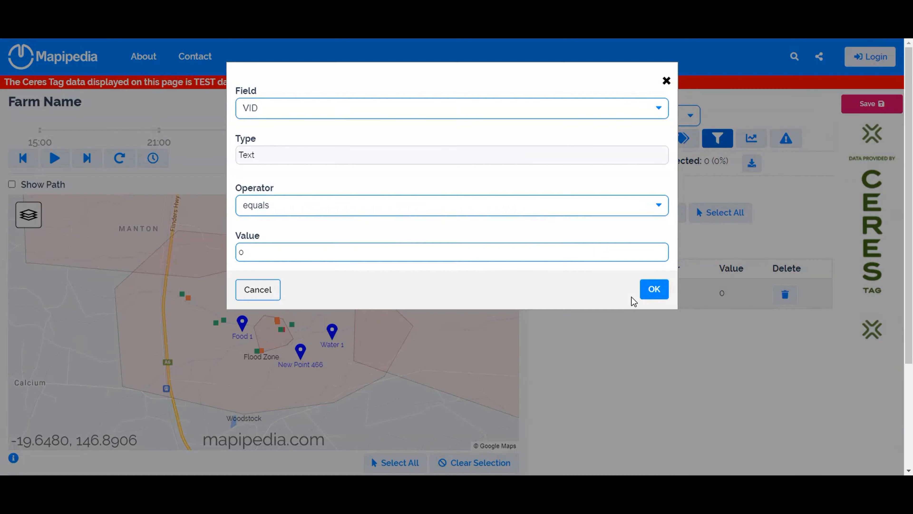
click(279, 107)
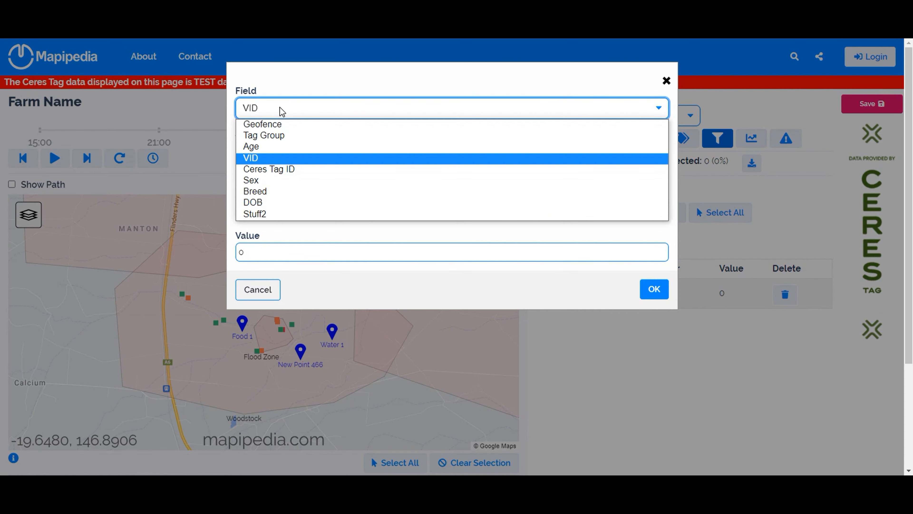
click(271, 181)
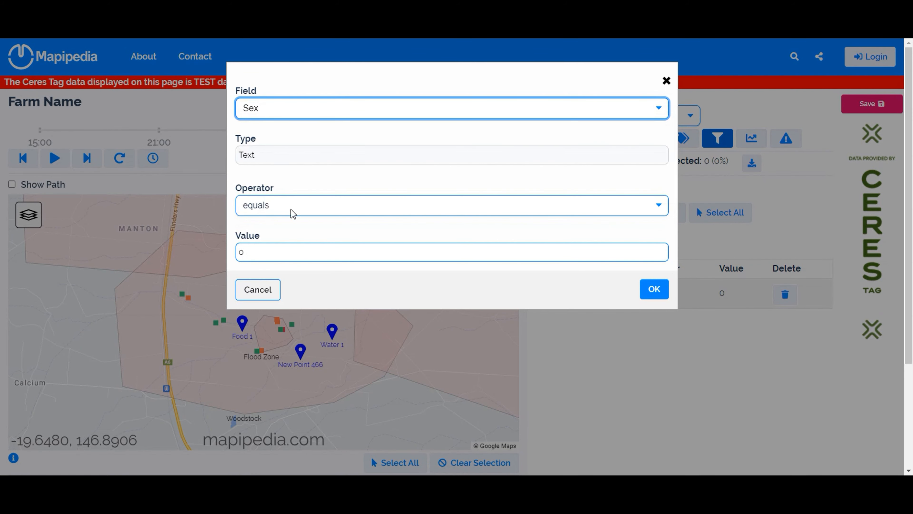
click(323, 205)
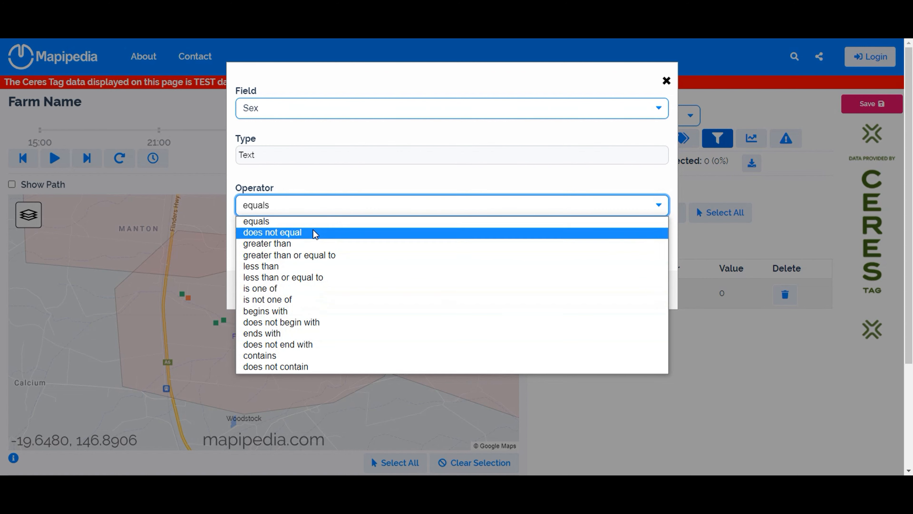
click(298, 198)
click(283, 246)
double_click(283, 246)
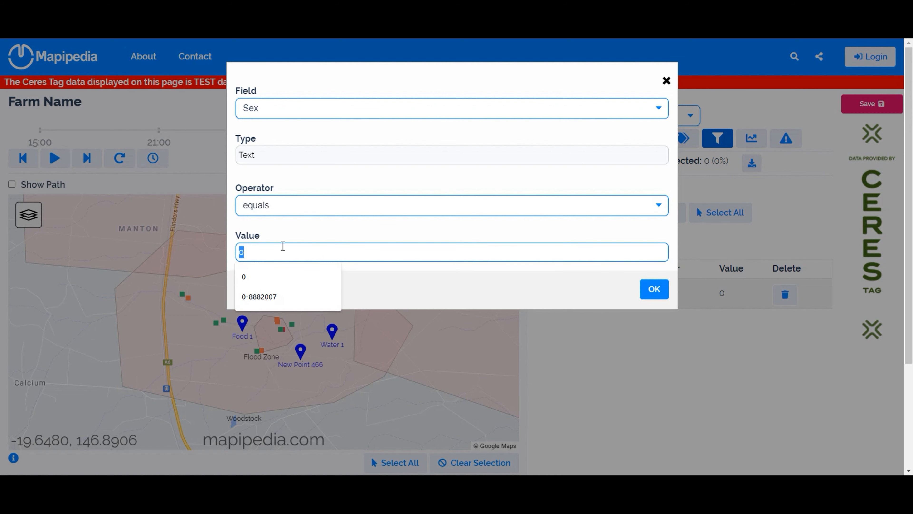
text(F)
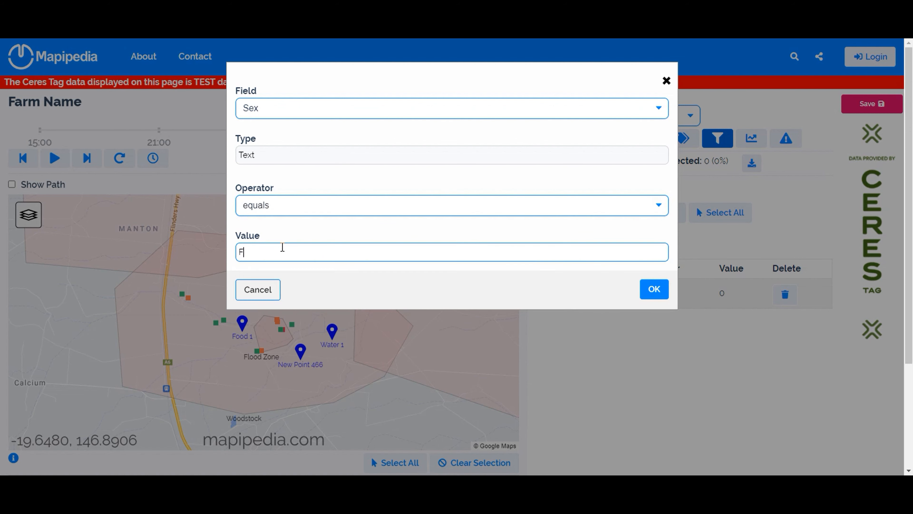
click(654, 289)
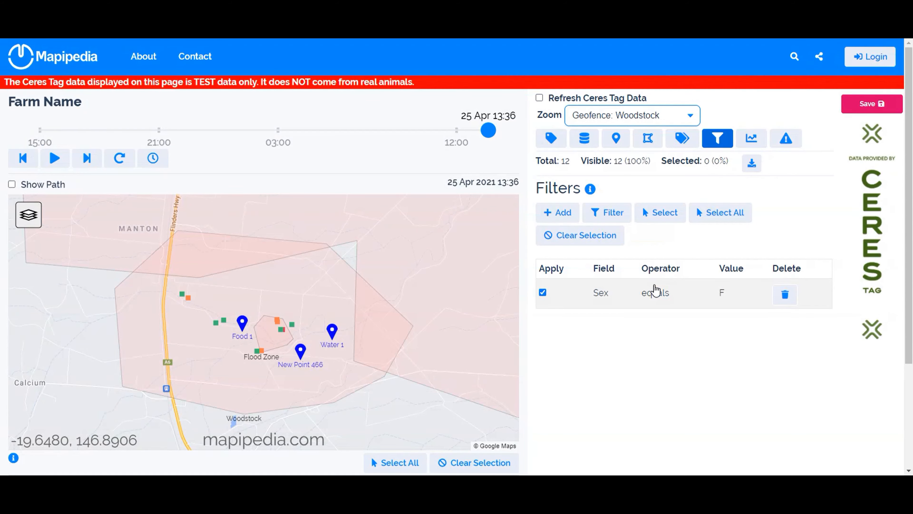
- Apply the Sex filter to hide non-matching tags and move the timeline back to 25 Apr 13:10
click(543, 293)
click(542, 293)
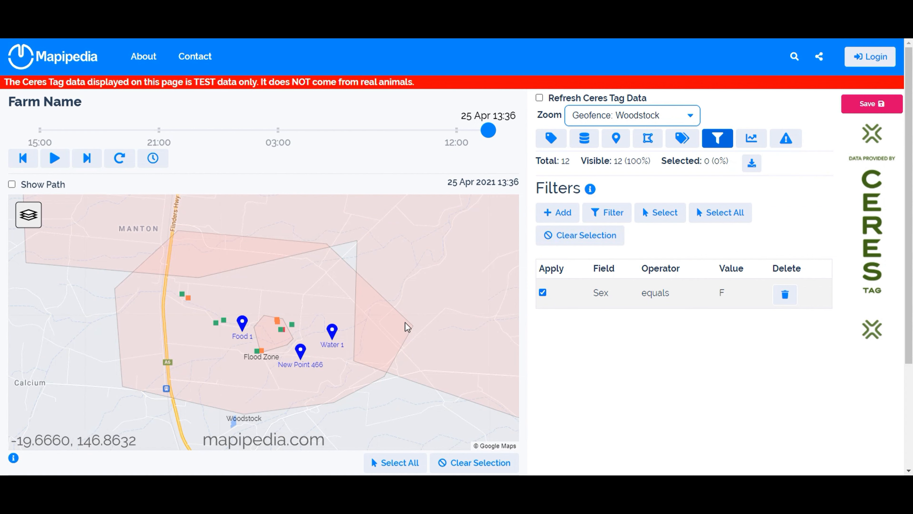
click(607, 216)
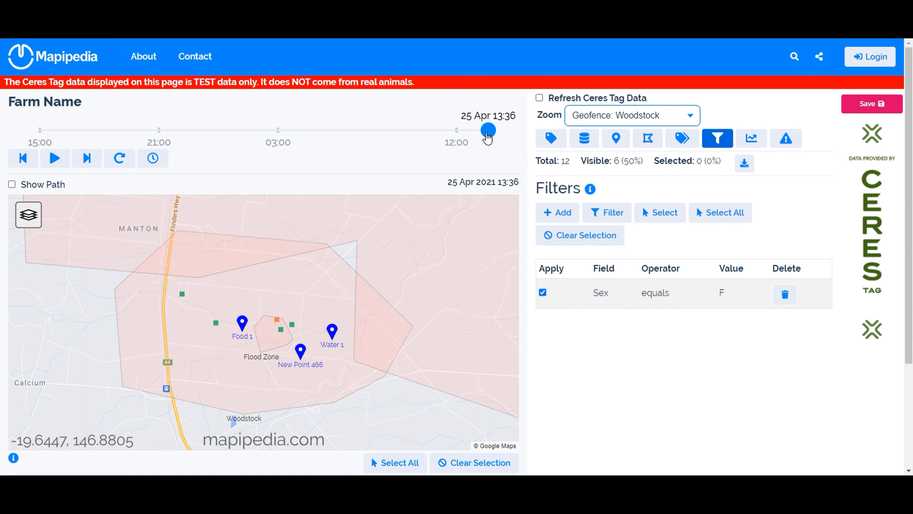
mouse_move(486, 131)
mouse_down()
mouse_move(394, 131)
mouse_move(480, 122)
mouse_up()
- Zoom the map to All Tags and inspect the details of the tag south of Brisbane
click(605, 116)
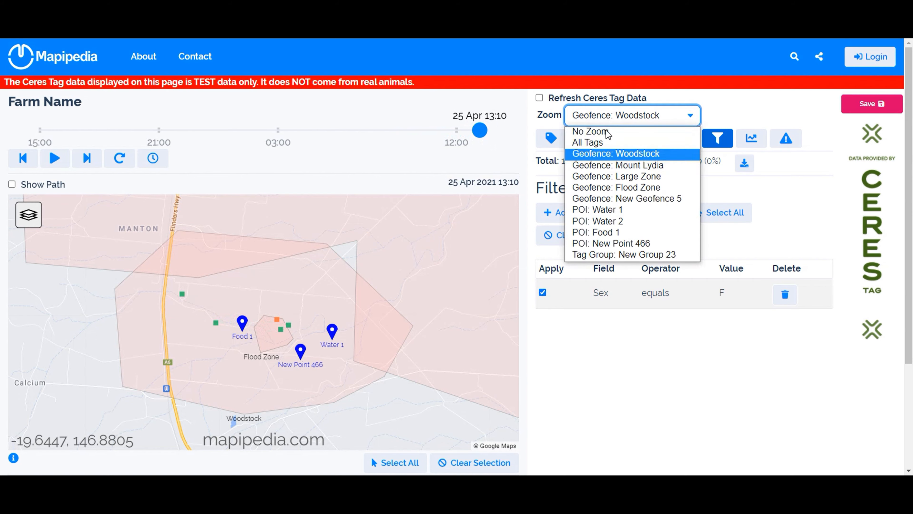
click(607, 143)
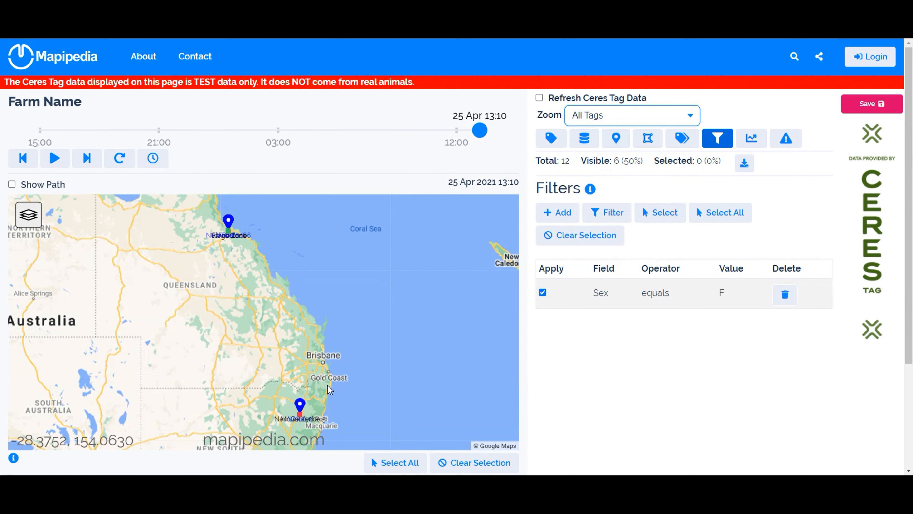
mouse_move(301, 420)
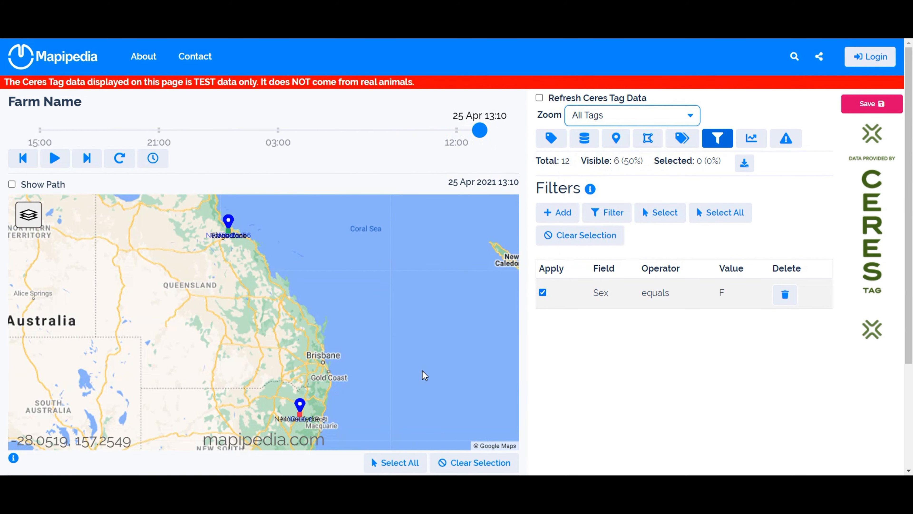
scroll(554, 384, down, 3)
mouse_move(300, 308)
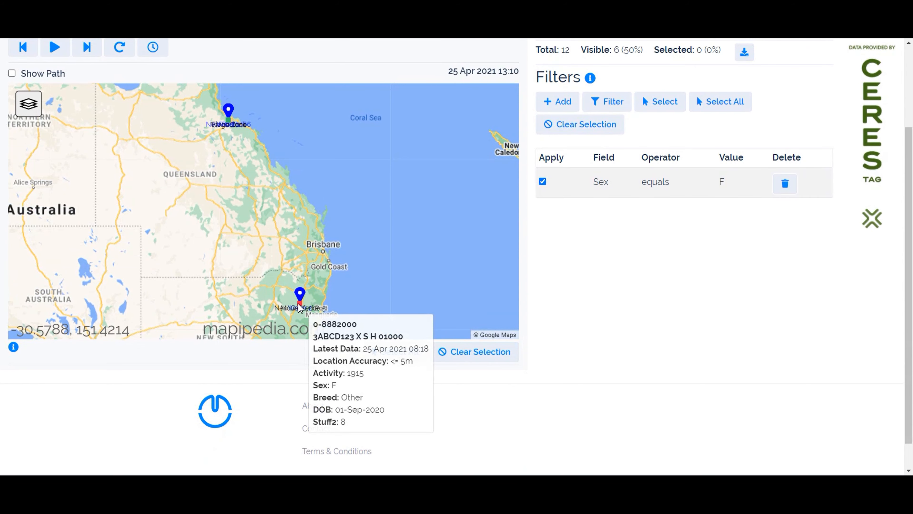
scroll(526, 301, up, 3)
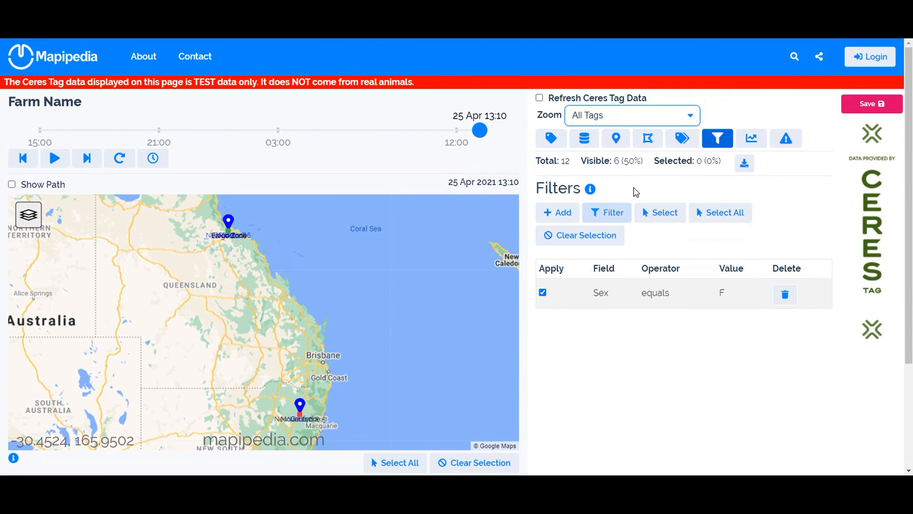
- Zoom the map to the Woodstock geofence and check the visible and selected tag counts
click(641, 119)
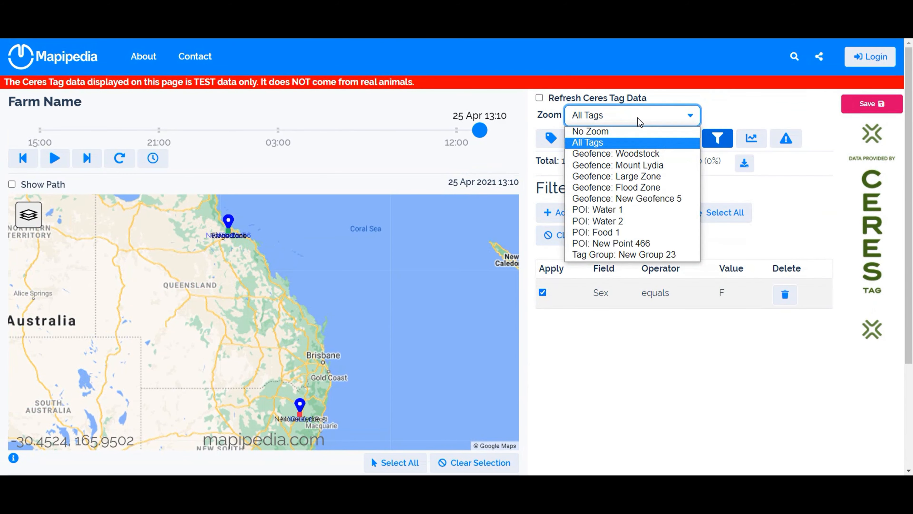
click(623, 154)
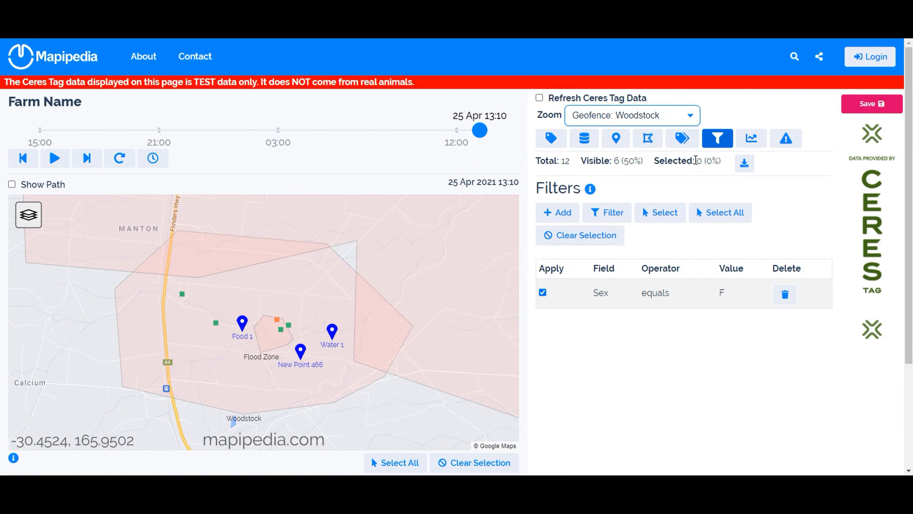
drag(696, 161, 703, 158)
drag(614, 159, 618, 159)
click(578, 350)
- Show all tags again, select those matching the Sex filter, and check the selected and visible counts
click(612, 215)
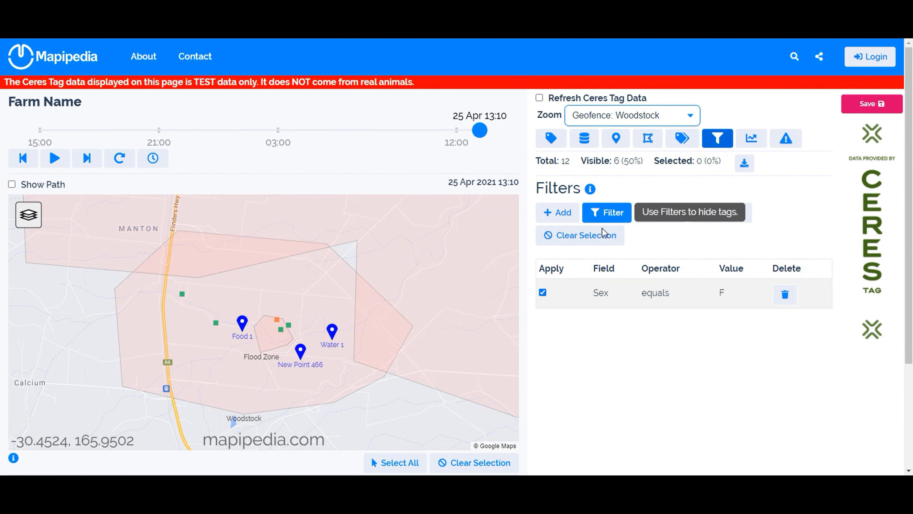
click(600, 234)
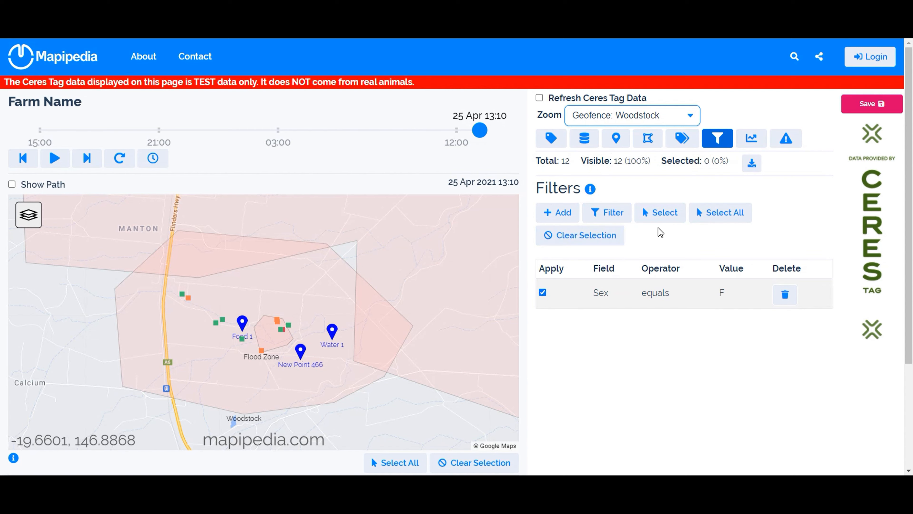
click(666, 216)
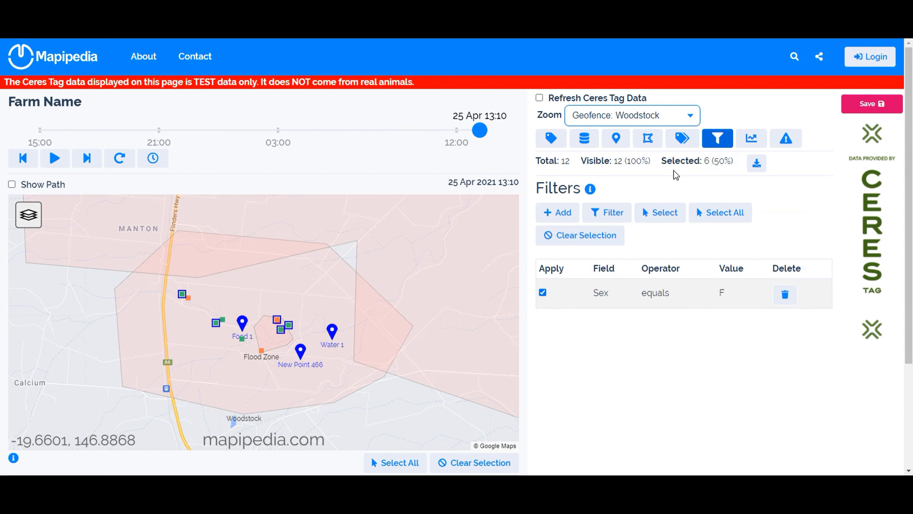
double_click(707, 161)
double_click(617, 163)
click(617, 175)
mouse_move(281, 328)
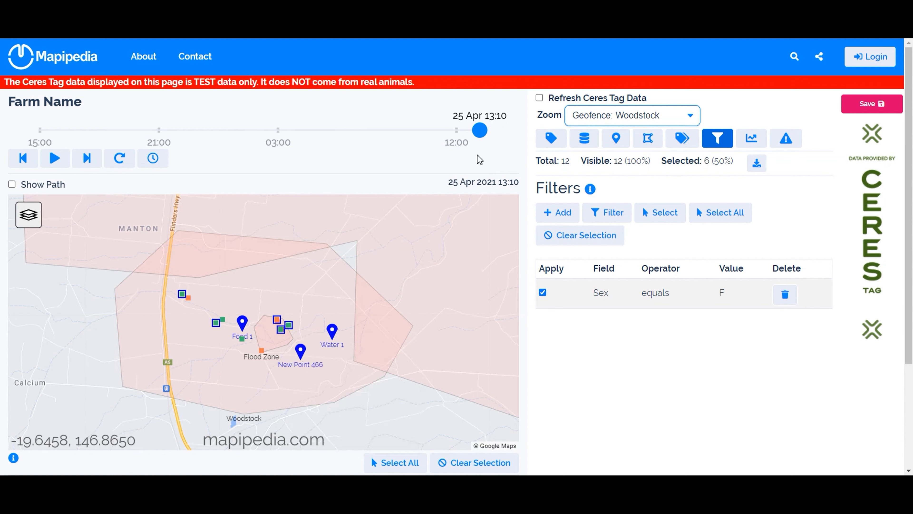
- Move the timeline to 25 Apr 13:36, then play the tag animation and pause it at 24 Apr 23:06
mouse_move(479, 130)
mouse_down()
mouse_move(417, 129)
mouse_move(489, 131)
mouse_up()
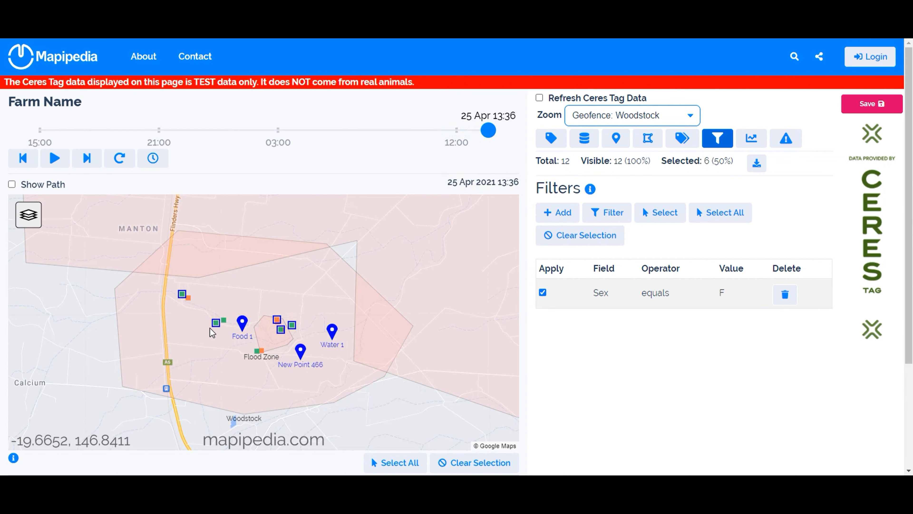
mouse_move(216, 323)
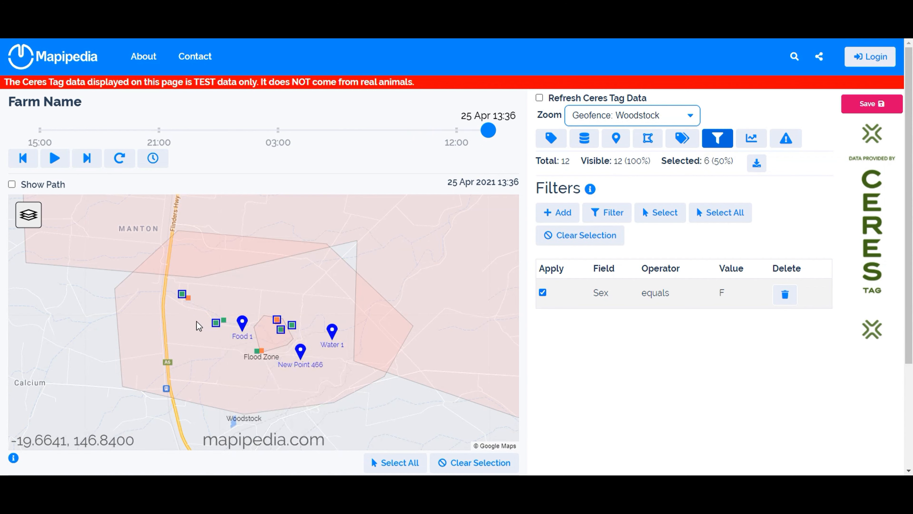
mouse_move(188, 299)
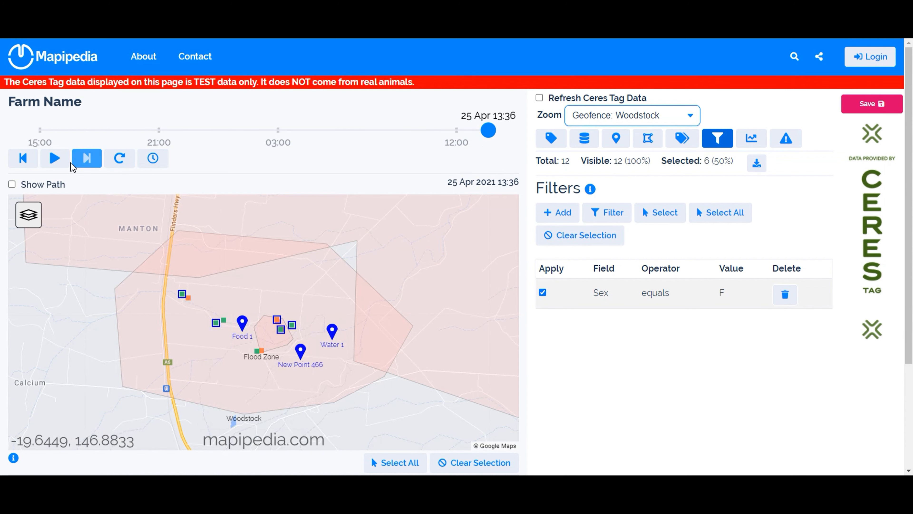
click(57, 161)
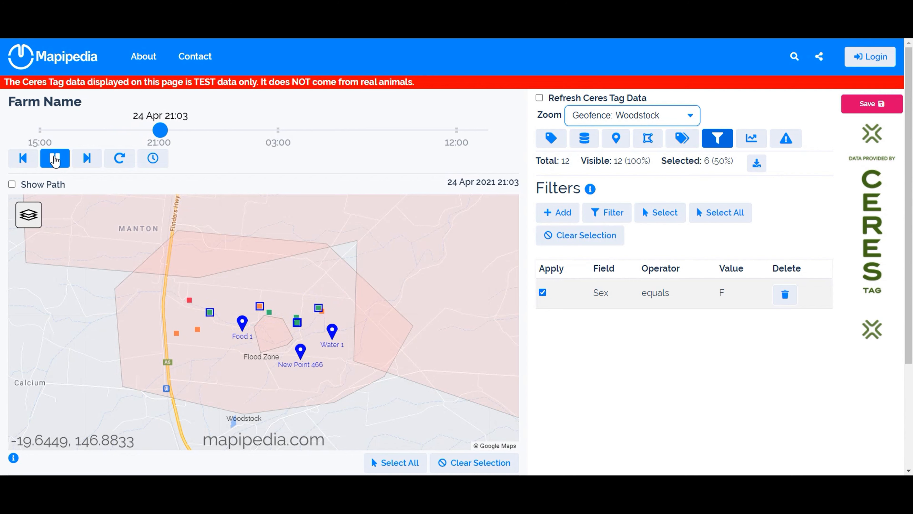
click(55, 161)
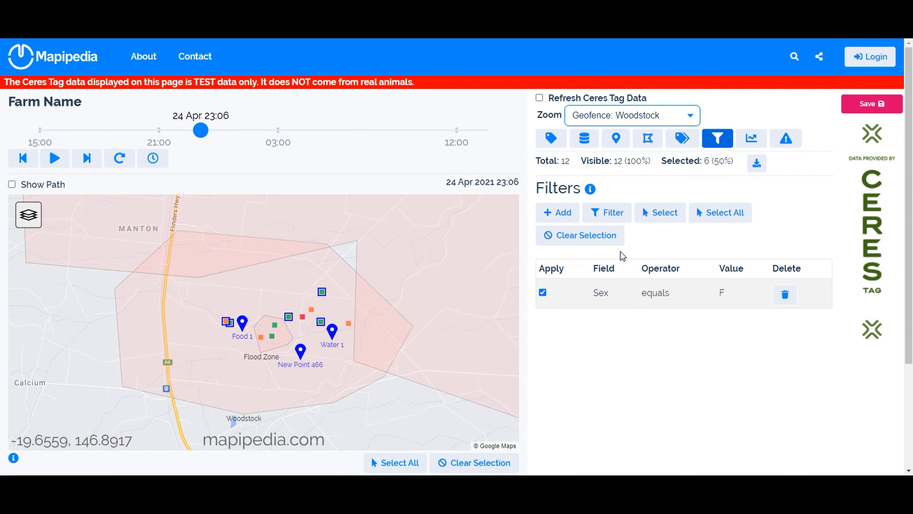
- Add a second filter and view the fields it can use without changing its settings
click(565, 212)
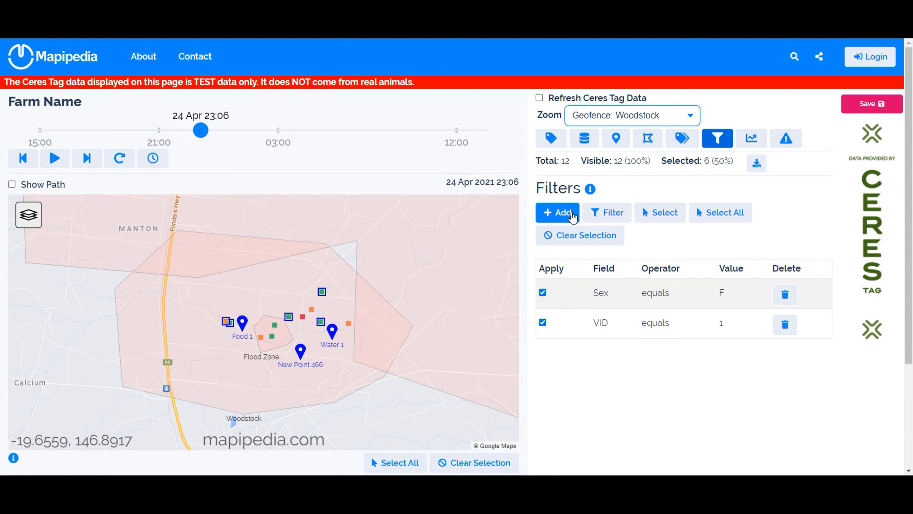
click(606, 326)
click(404, 117)
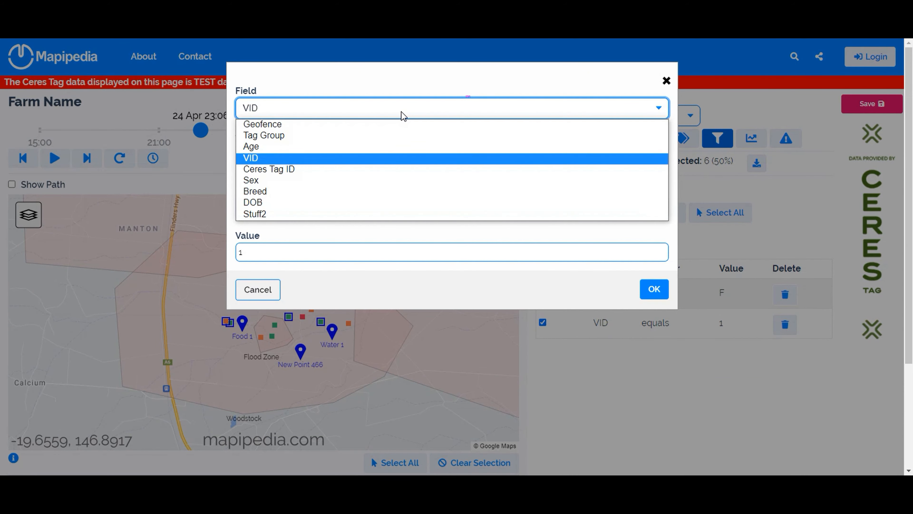
click(260, 291)
click(260, 290)
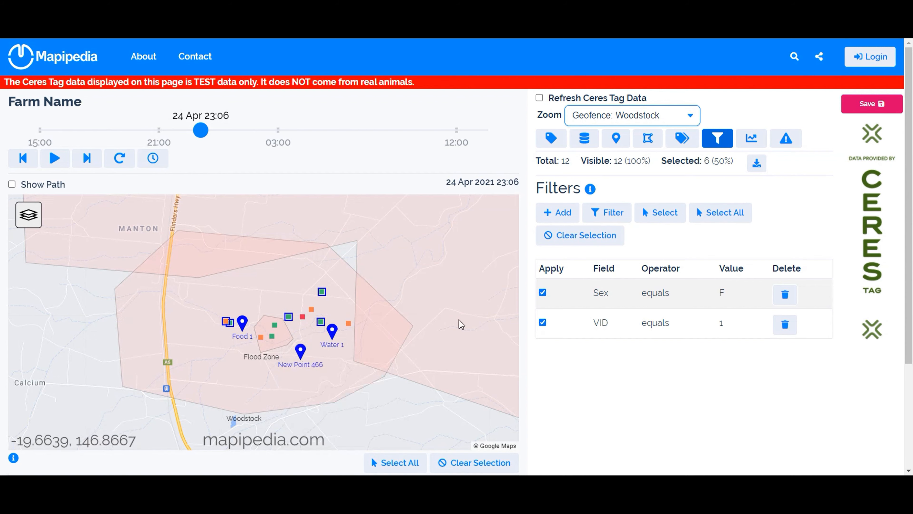
- Change the VID filter to Geofence is inside Woodstock, and filter the map tags by both conditions
click(606, 326)
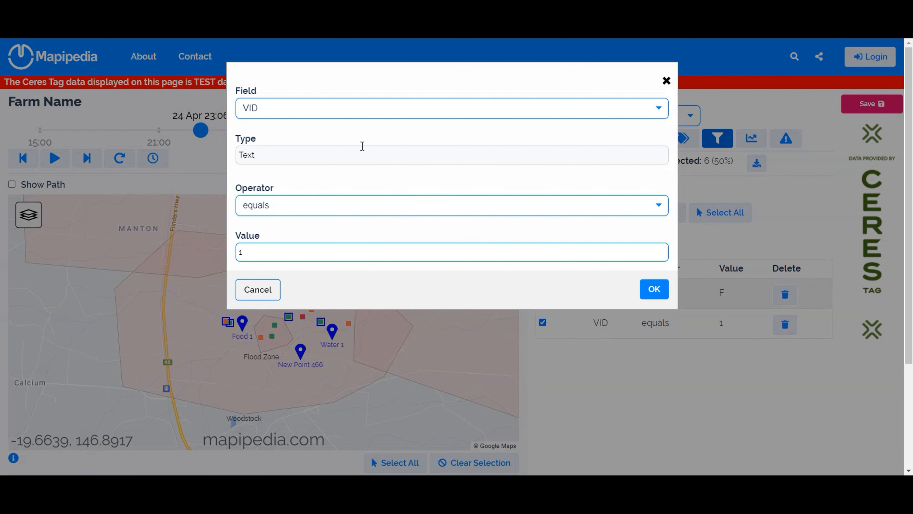
click(365, 115)
click(351, 123)
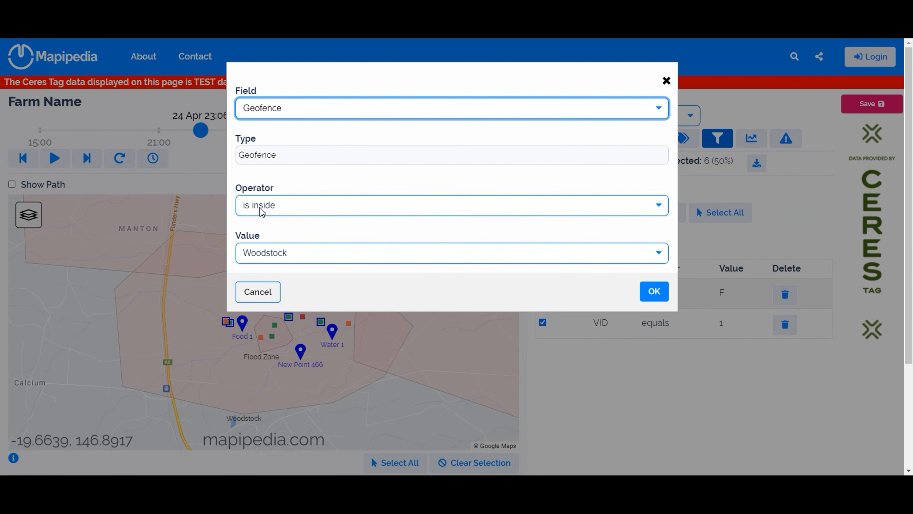
click(316, 257)
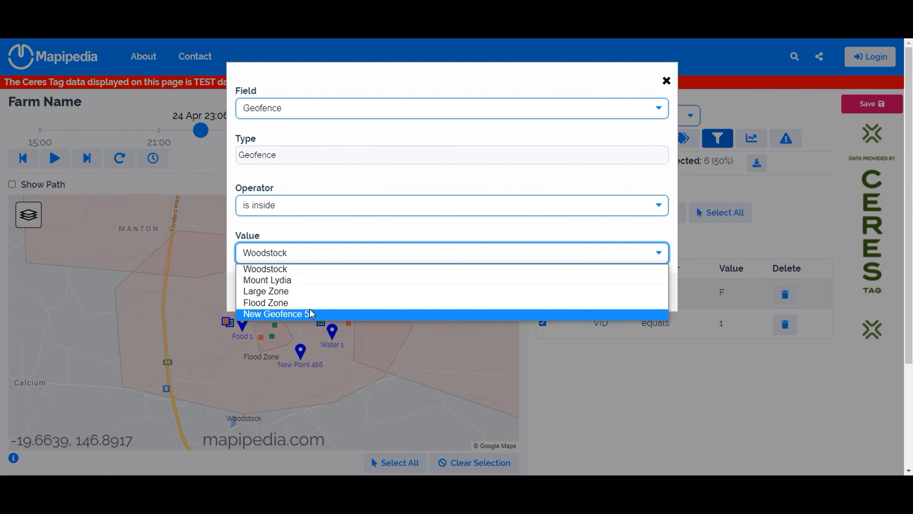
click(316, 269)
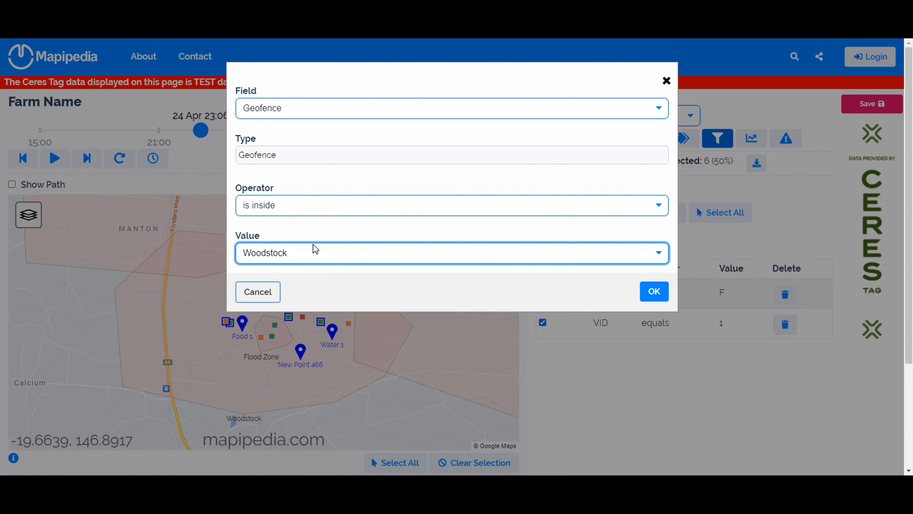
click(294, 202)
click(296, 206)
click(651, 291)
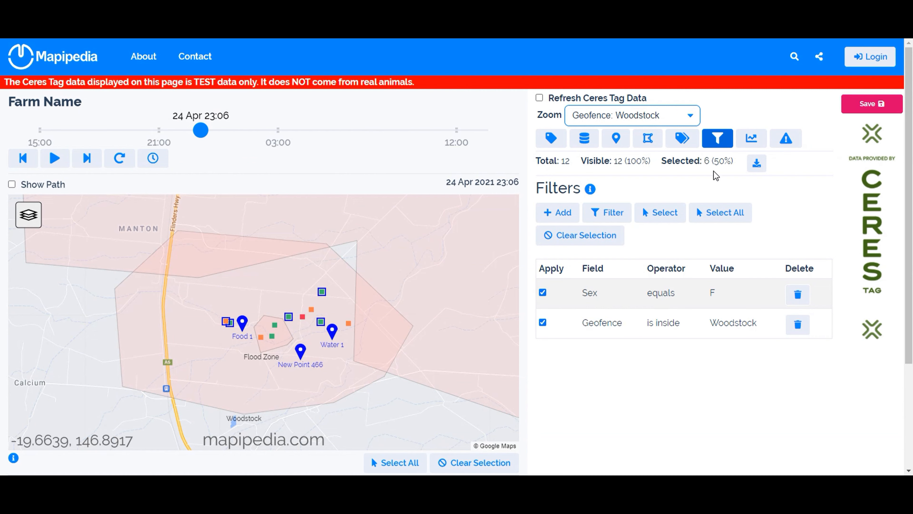
click(614, 217)
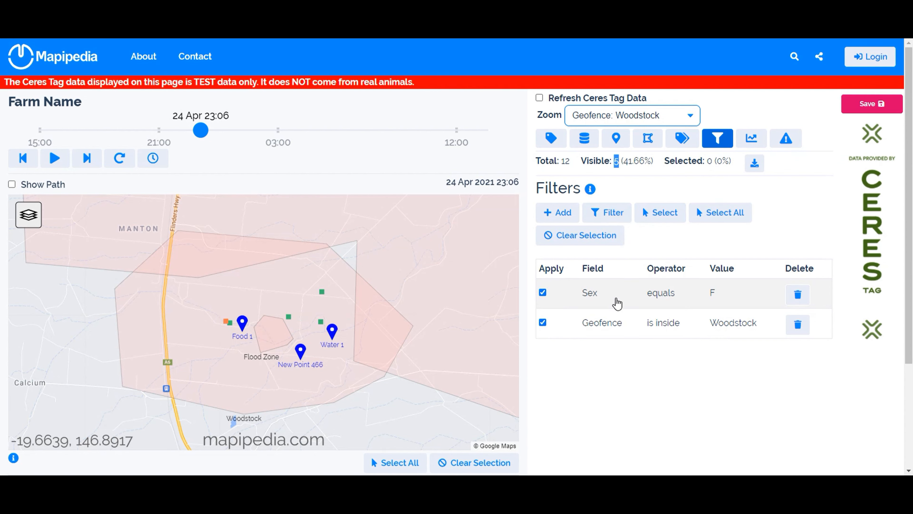
- Change the Geofence filter's operator to "is not inside" and filter the tags again
click(599, 324)
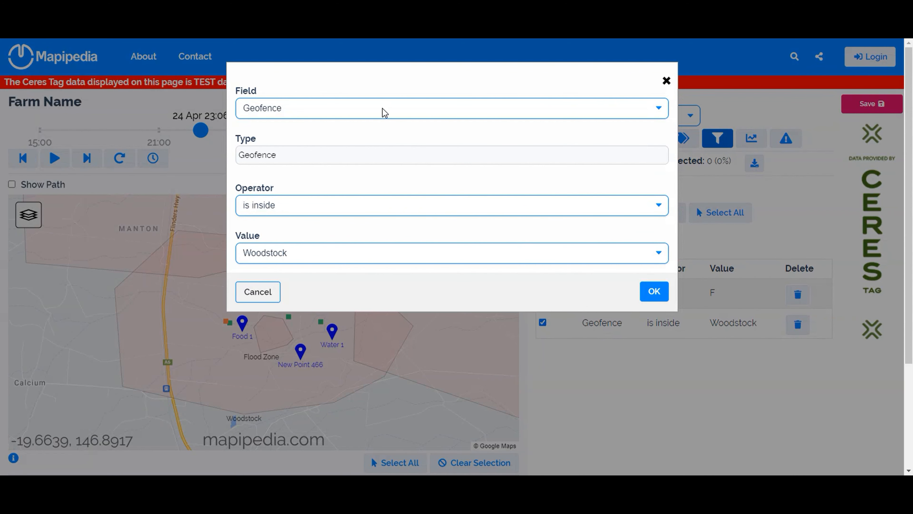
click(356, 209)
click(344, 233)
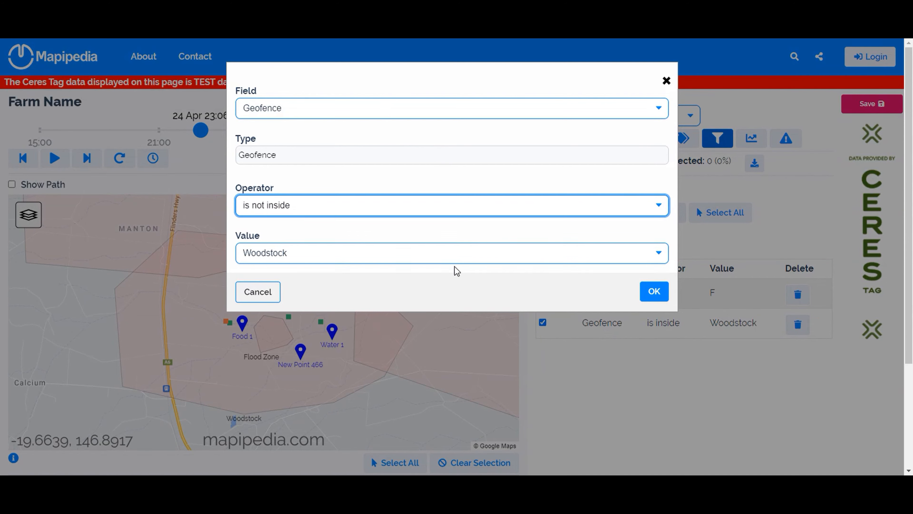
click(650, 295)
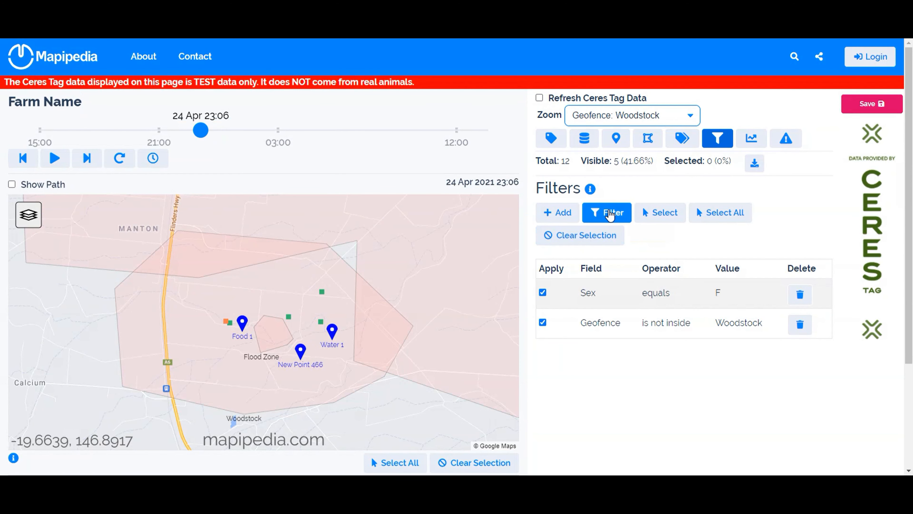
click(611, 212)
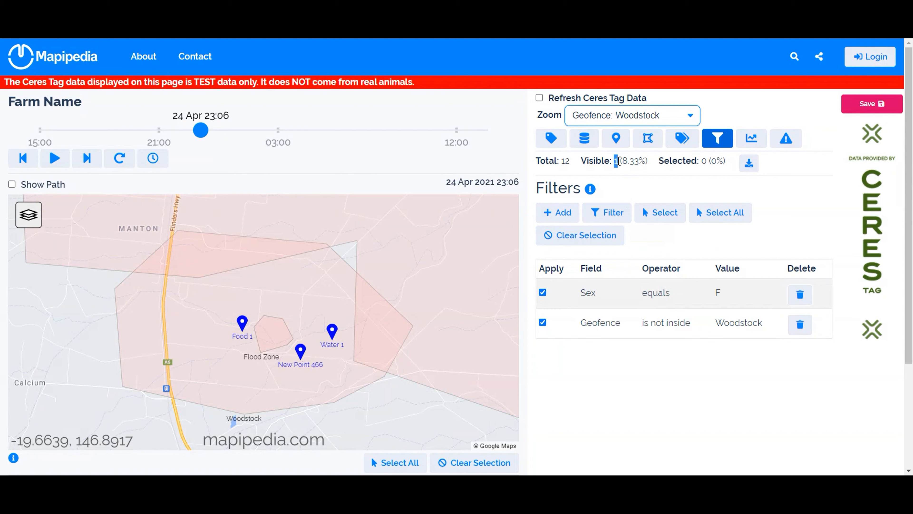
click(613, 169)
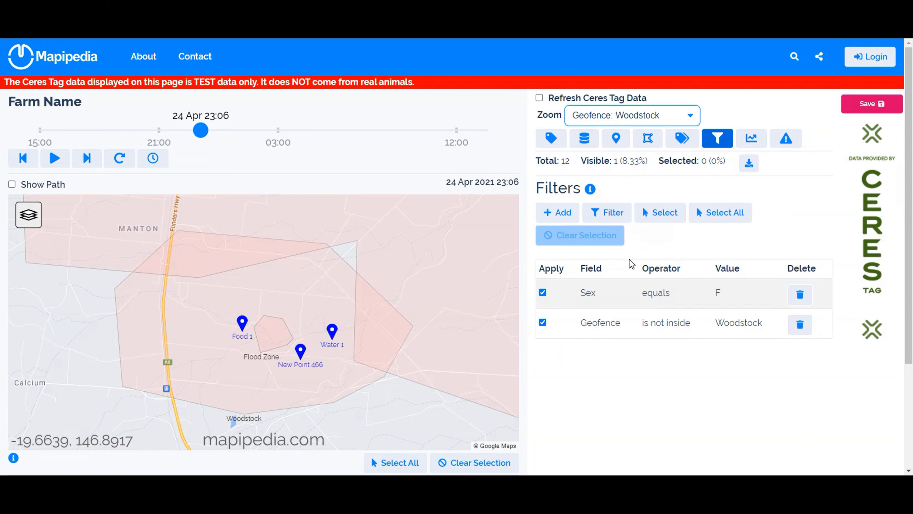
- Set the Geofence filter's operator back to "is inside" and reapply the filters to the tags
click(620, 325)
click(353, 213)
click(361, 221)
click(656, 293)
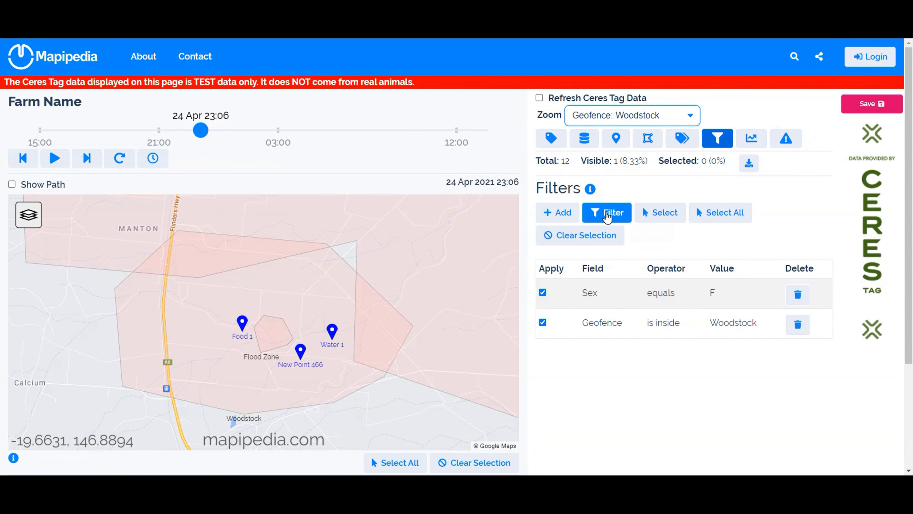
click(607, 218)
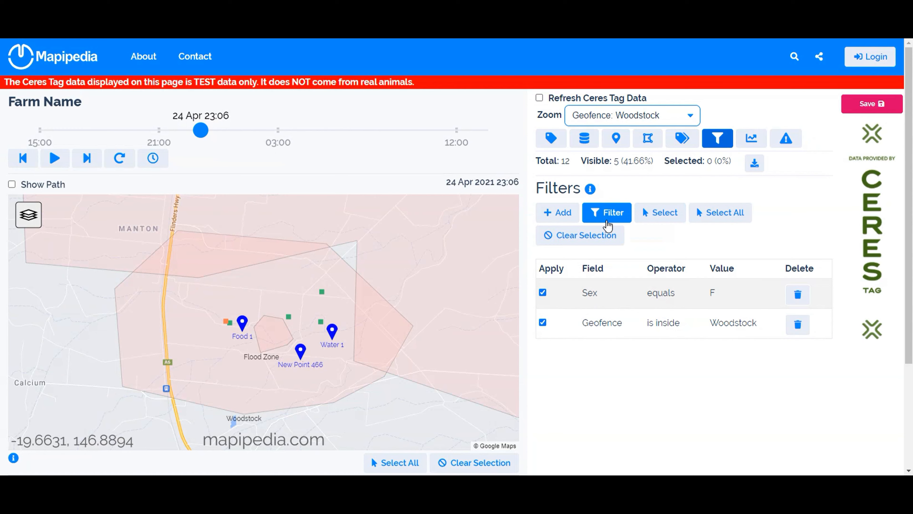
- Set the Sex filter's value to M and filter the tags, first with the Geofence filter applied and again with it turned off
click(592, 296)
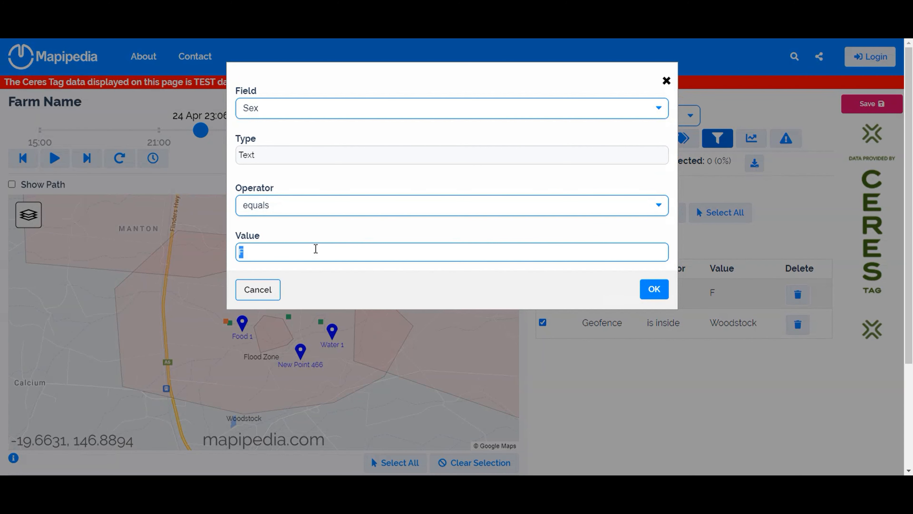
text(M)
click(654, 291)
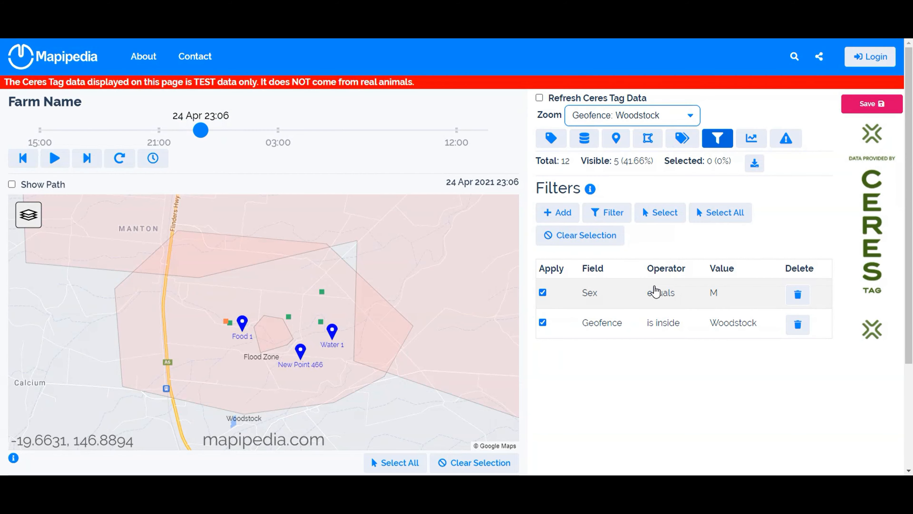
click(613, 216)
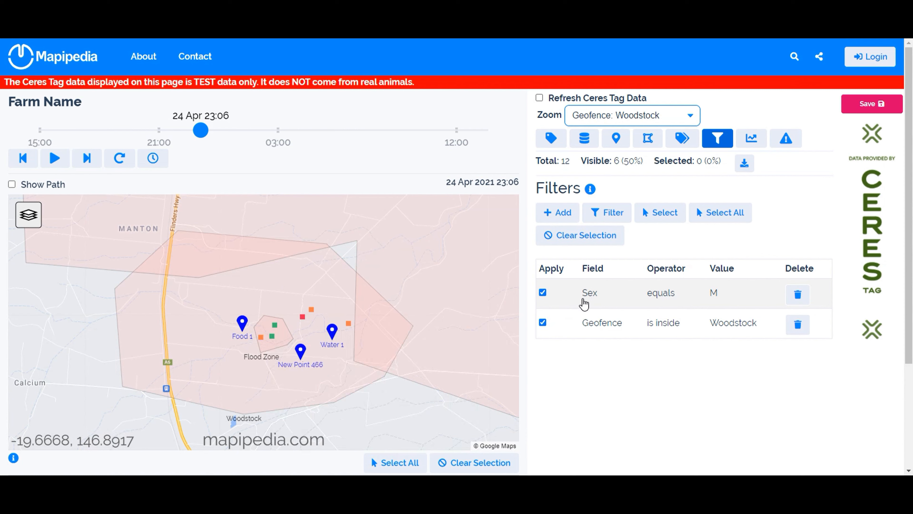
click(543, 322)
click(606, 214)
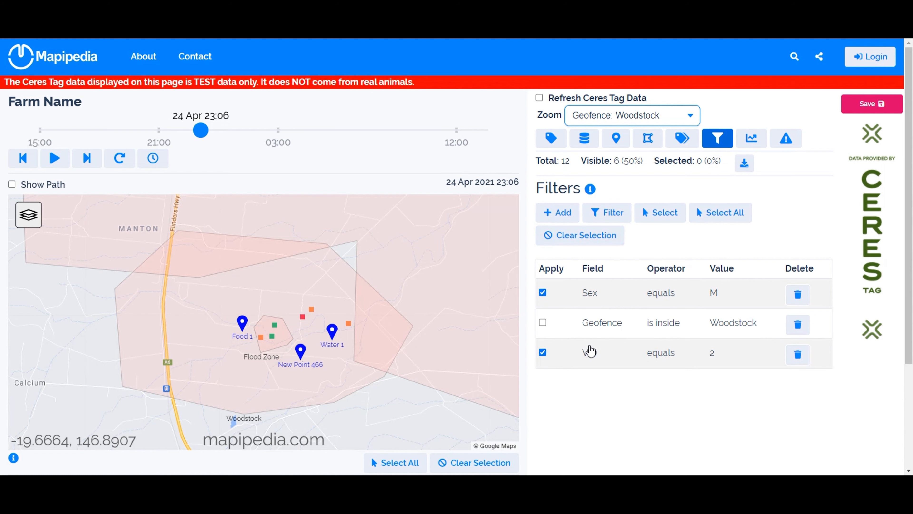
- Add a third filter and examine the operators offered for the Age field and the filterable fields, cancelling the edits
click(589, 351)
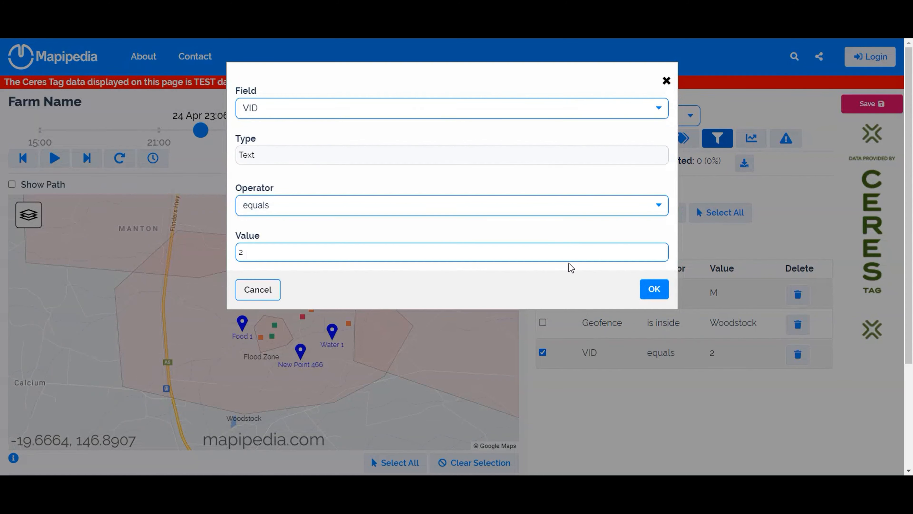
click(461, 107)
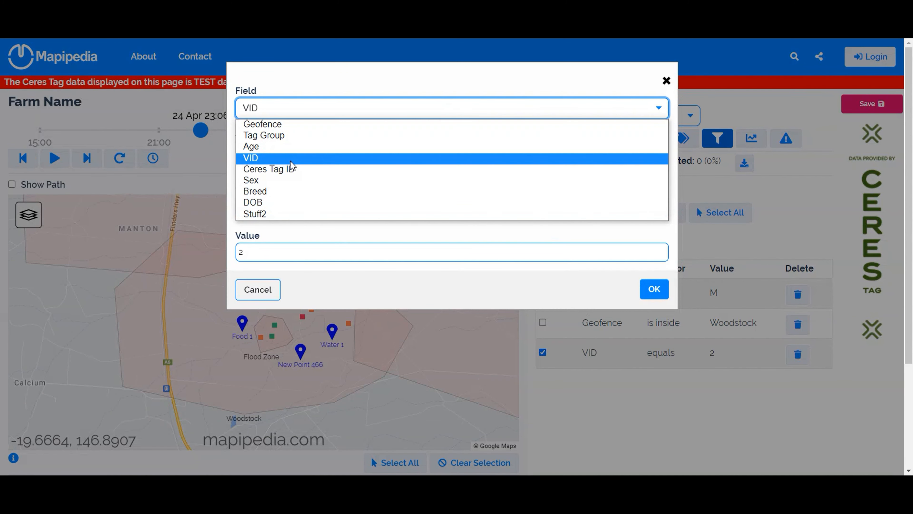
click(280, 147)
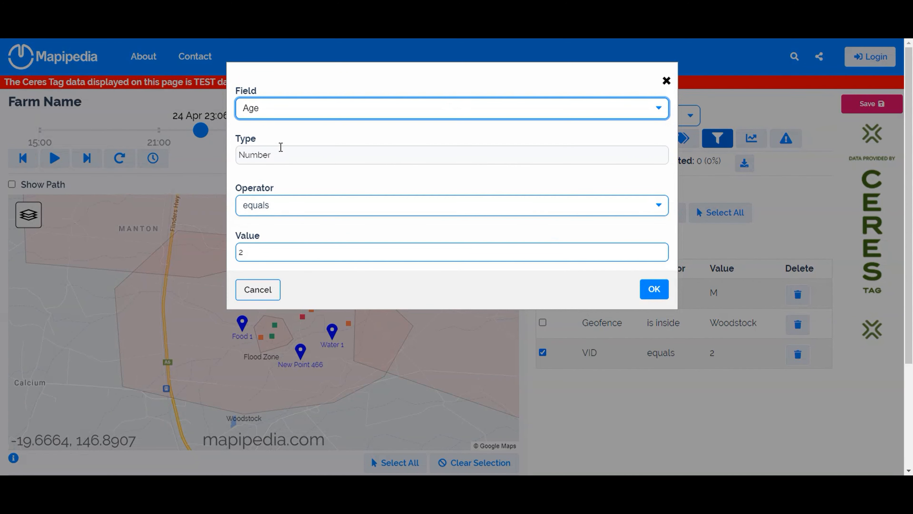
click(311, 212)
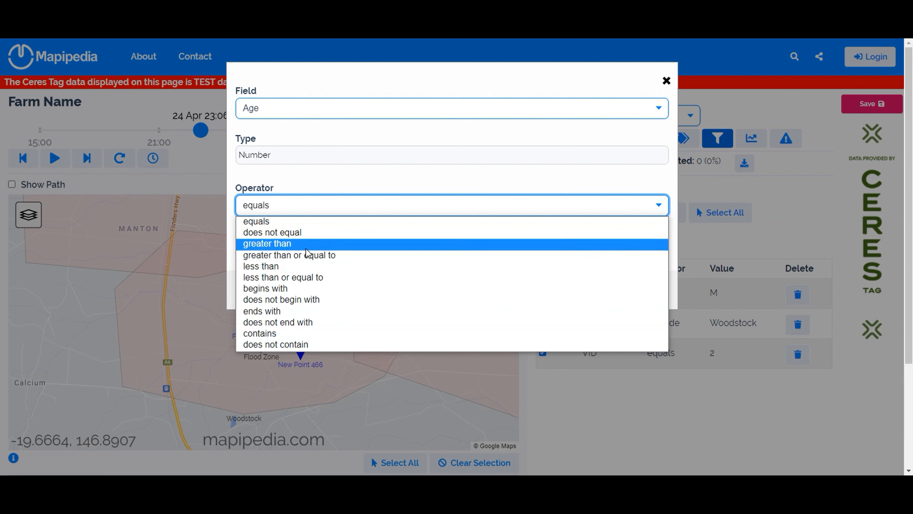
click(341, 191)
click(263, 292)
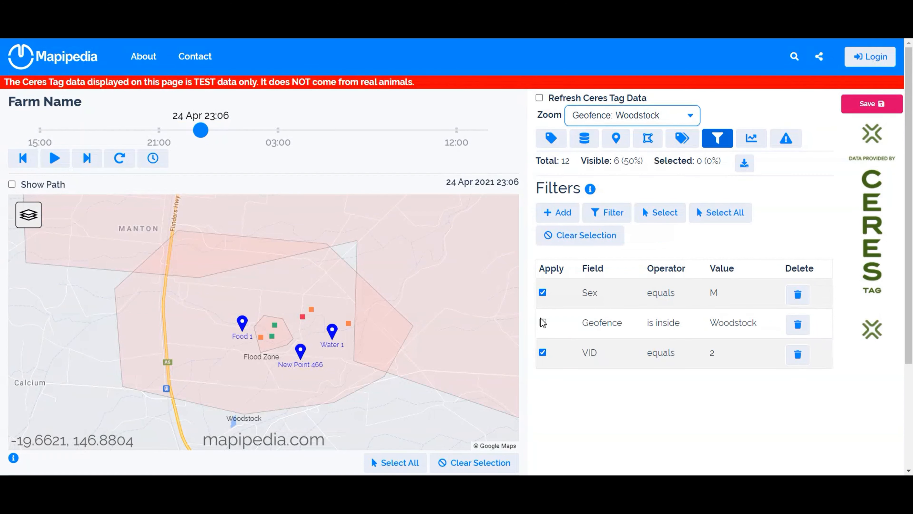
click(593, 360)
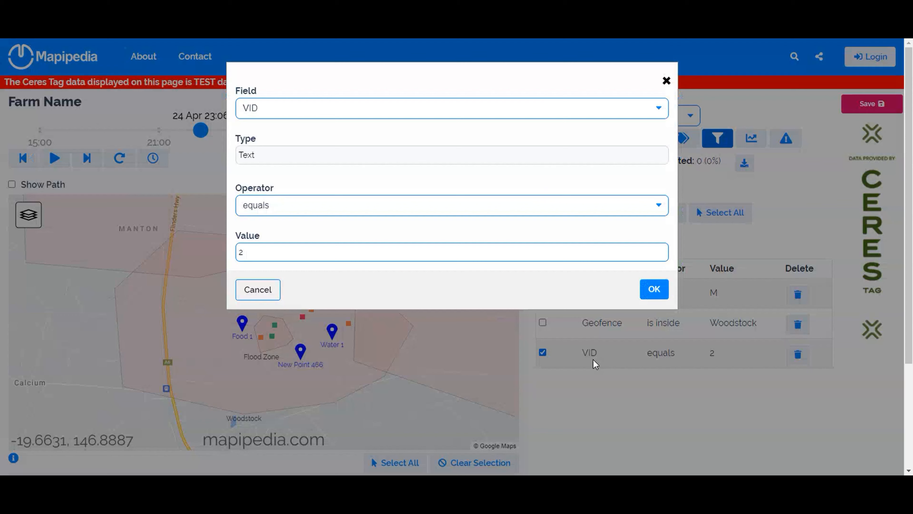
click(334, 111)
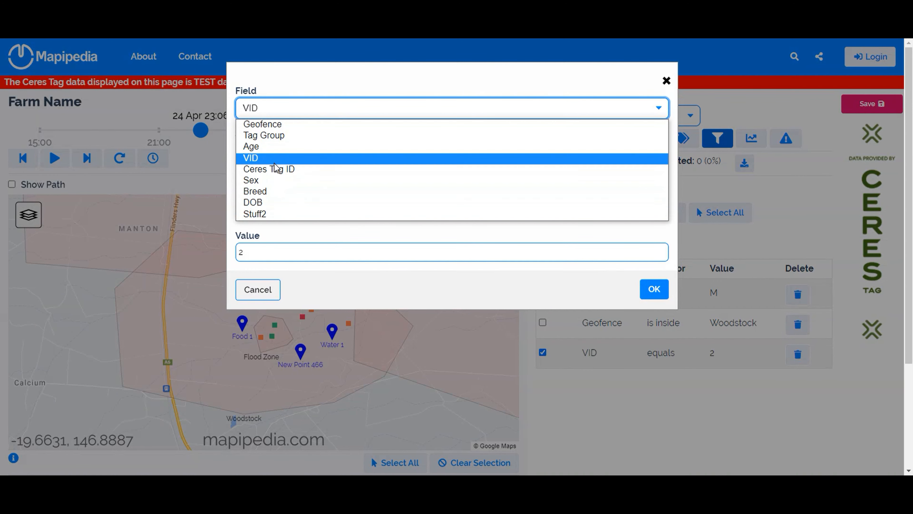
click(244, 293)
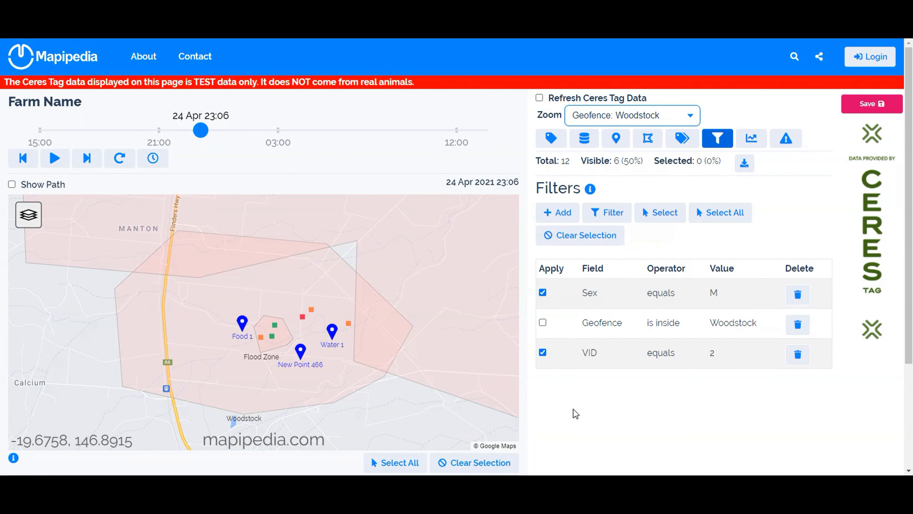
- Stop applying the VID filter and set the Sex filter's value to F
click(543, 353)
click(595, 302)
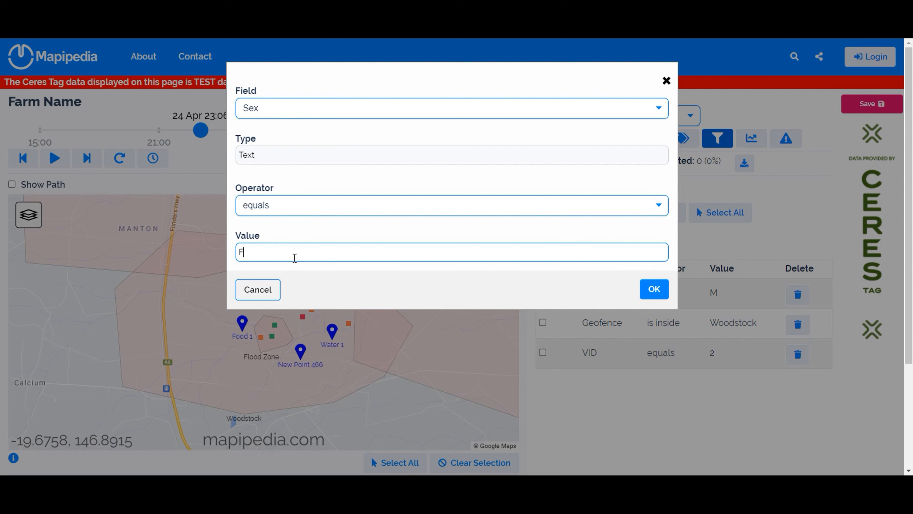
click(666, 297)
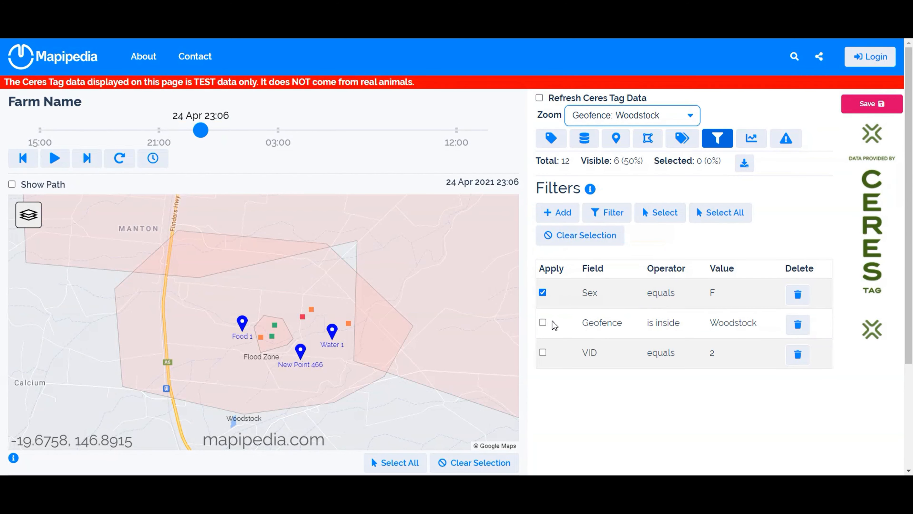
- Delete the VID filter and filter the tags with the Geofence filter applied again alongside the Sex filter
click(543, 323)
click(798, 356)
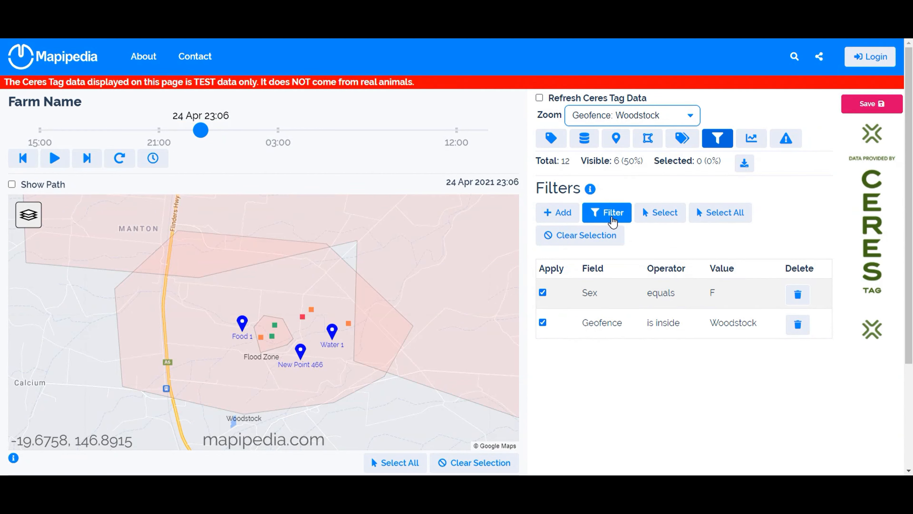
click(612, 222)
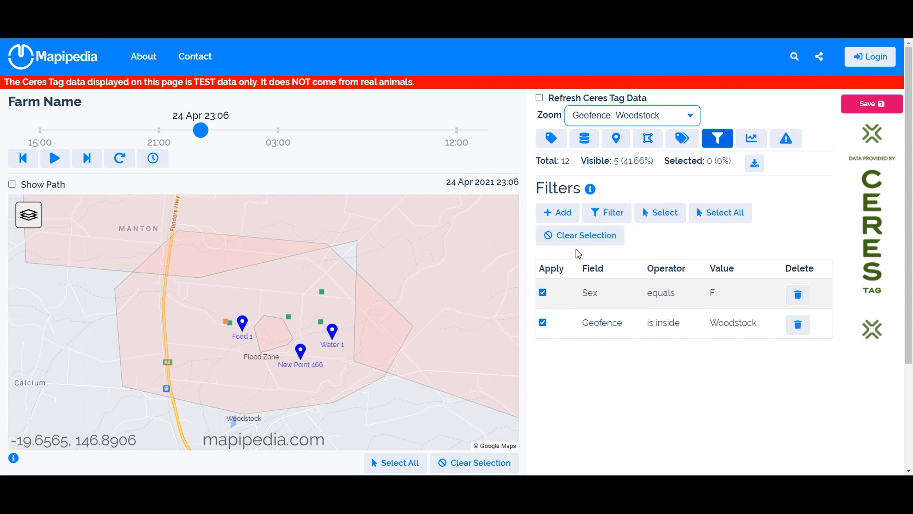
- Select the tags matching both filters, try the selection with the Geofence filter alone, and reselect with the Sex filter applied again
click(656, 217)
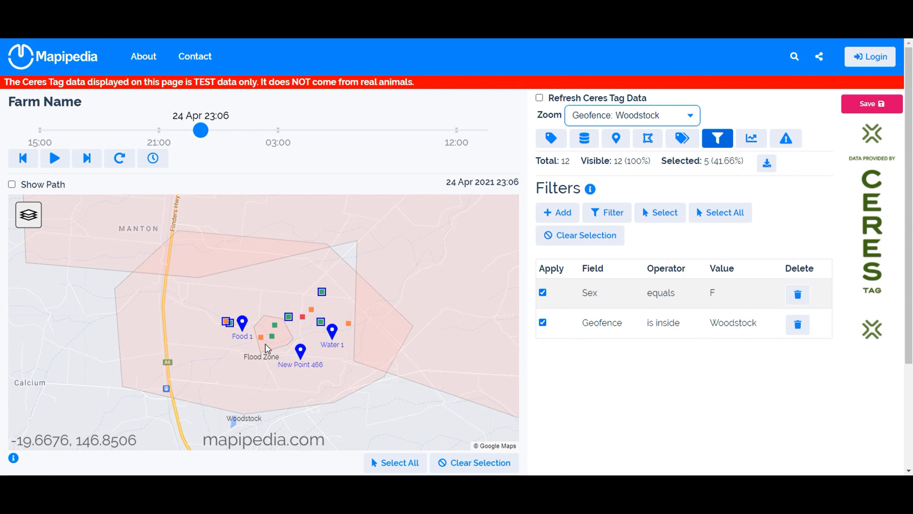
click(543, 293)
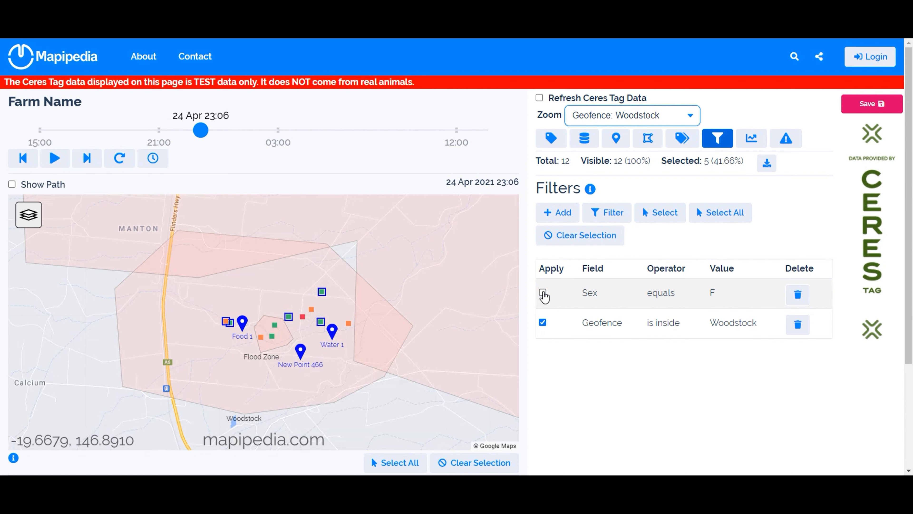
click(665, 220)
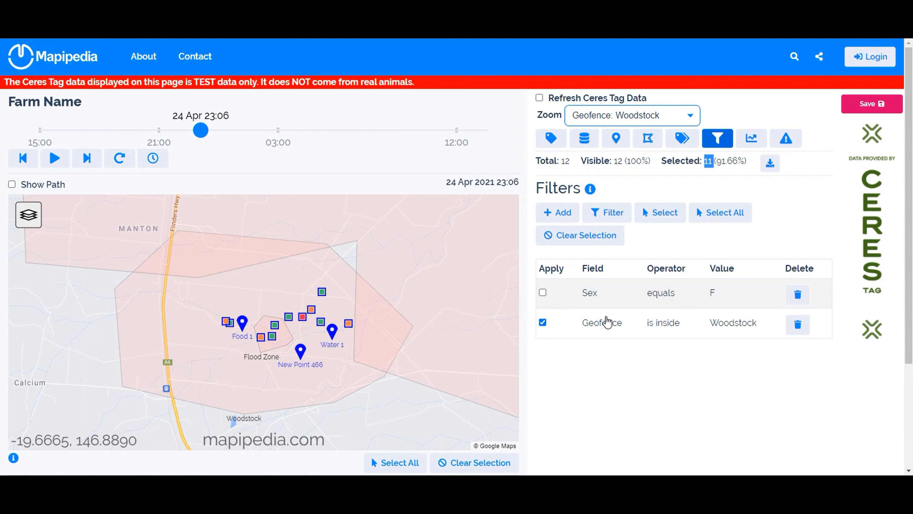
click(543, 292)
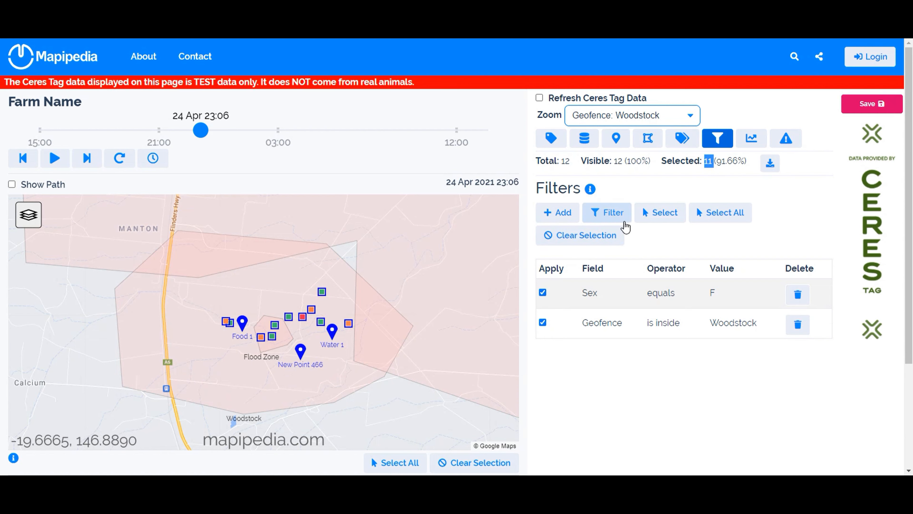
click(659, 213)
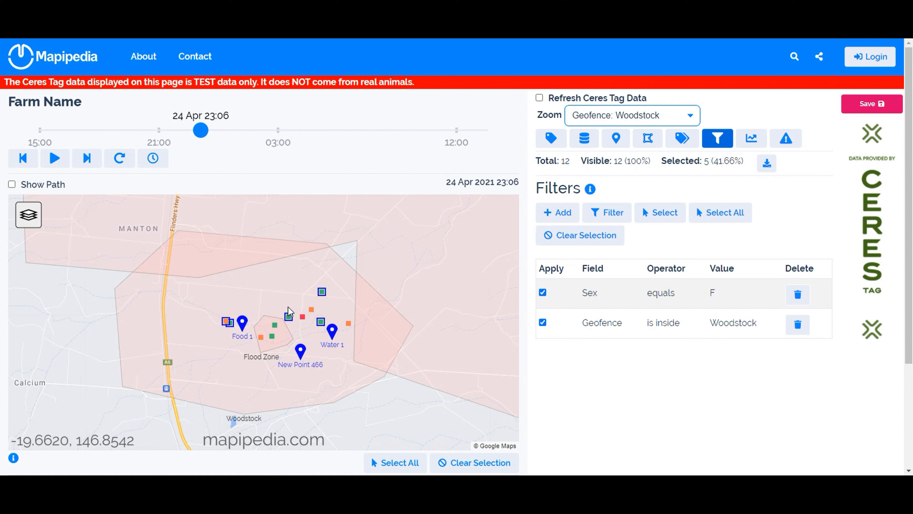
- Add a new tag group and name it Woodstock Females
click(682, 138)
click(558, 213)
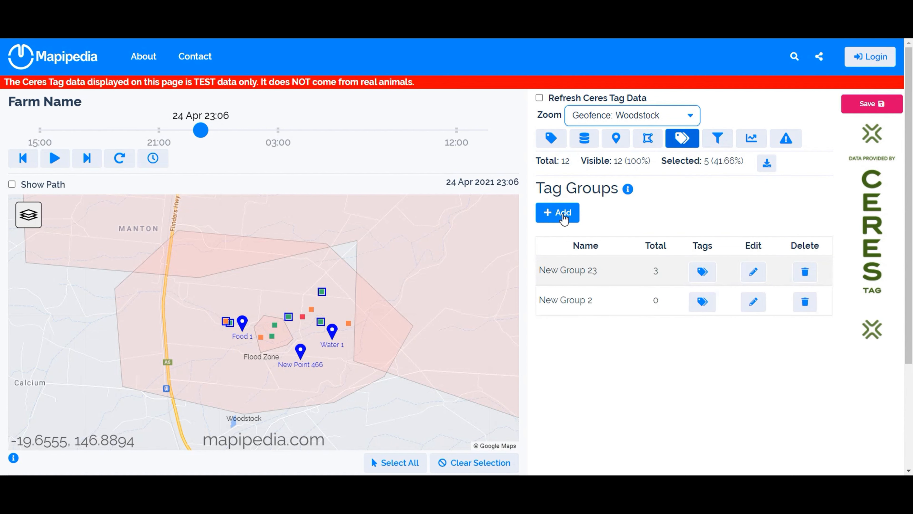
click(570, 304)
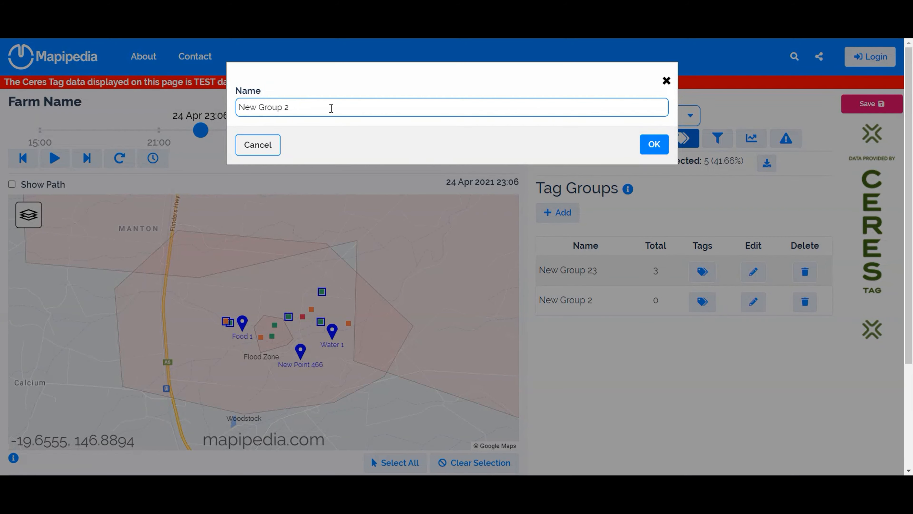
drag(331, 108, 225, 115)
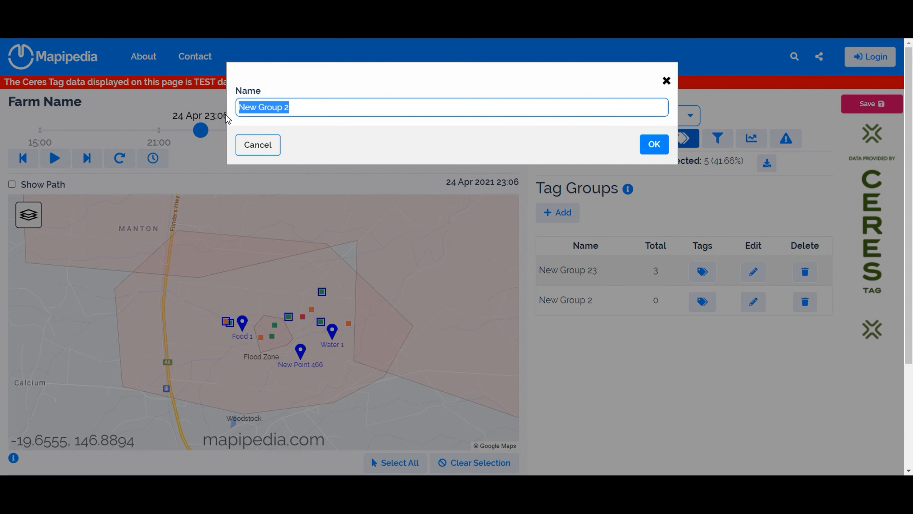
text(Females)
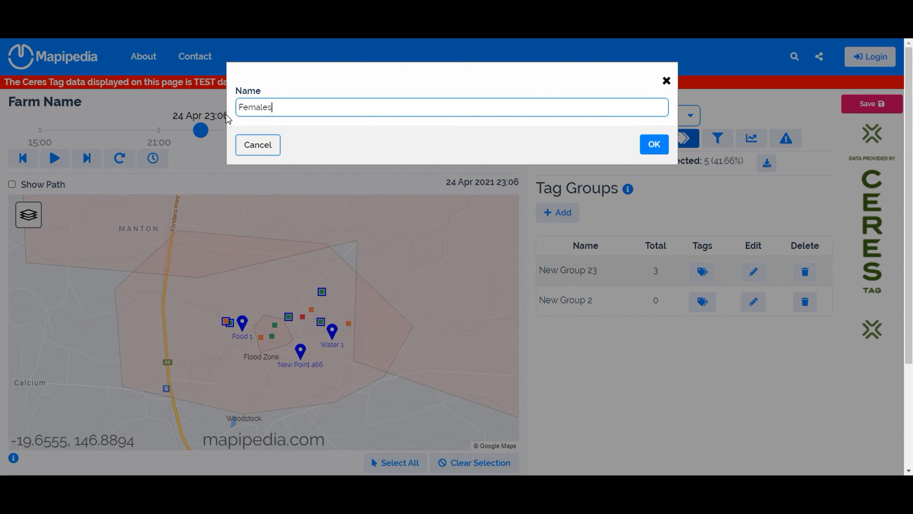
text(Woodstock)
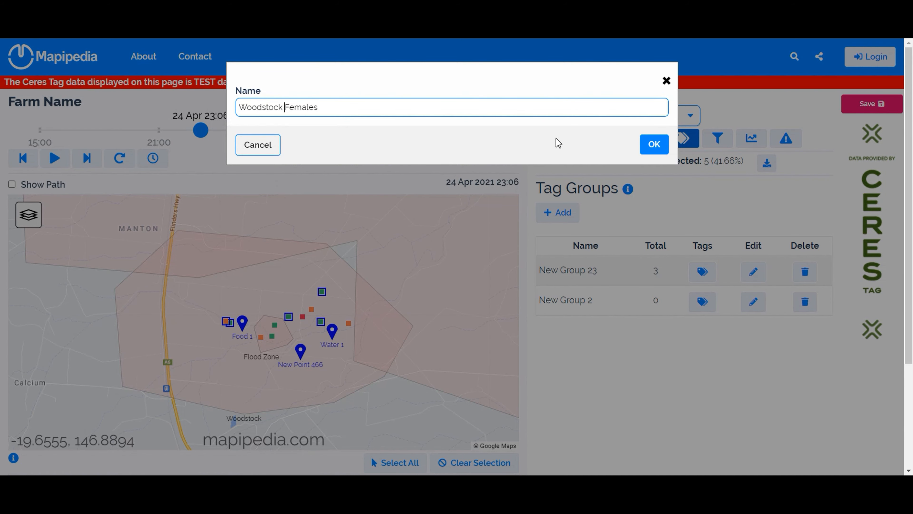
click(653, 145)
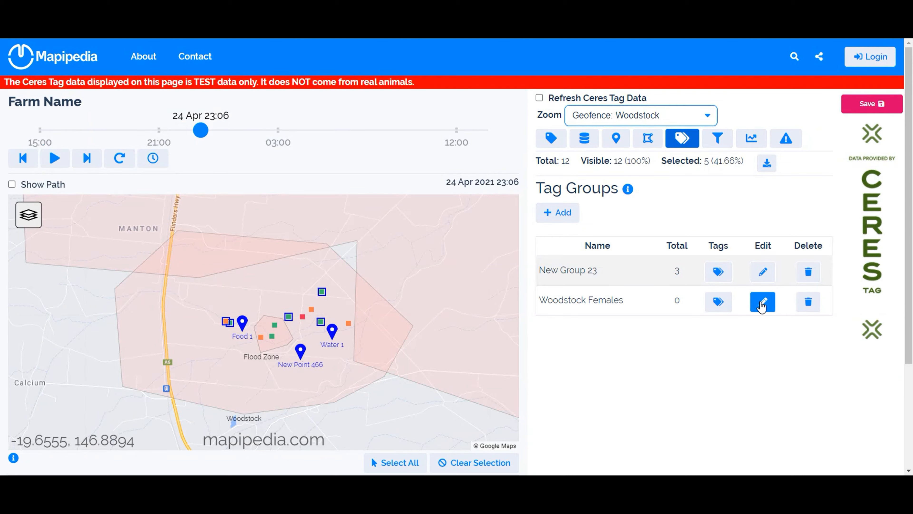
- Assign the currently selected tags to the Woodstock Females group
double_click(707, 160)
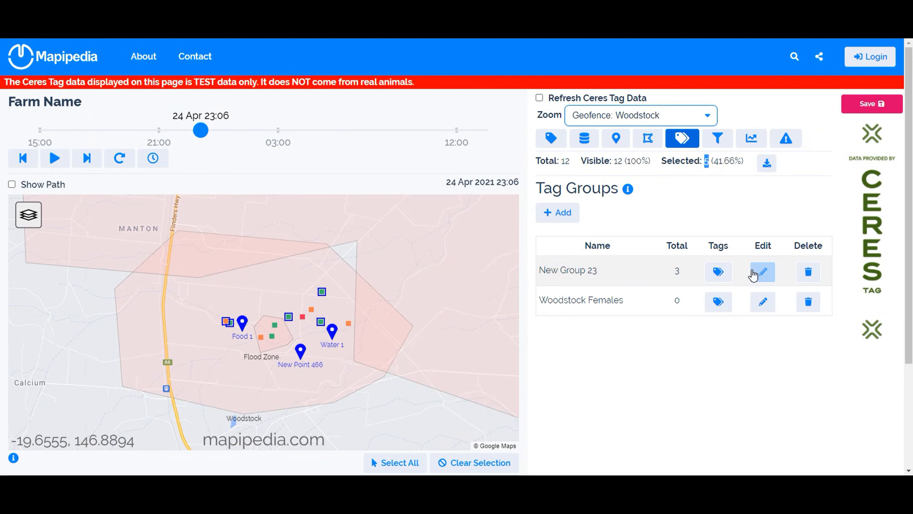
click(762, 301)
double_click(385, 91)
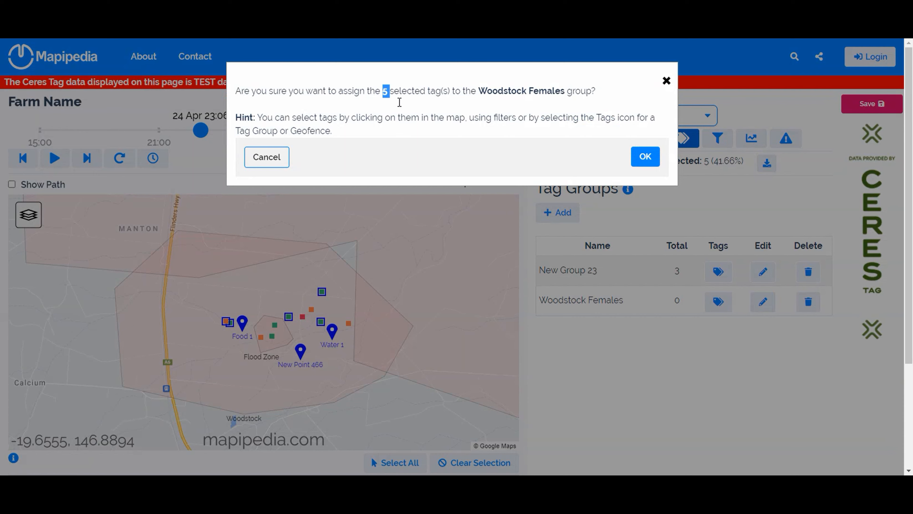
click(646, 157)
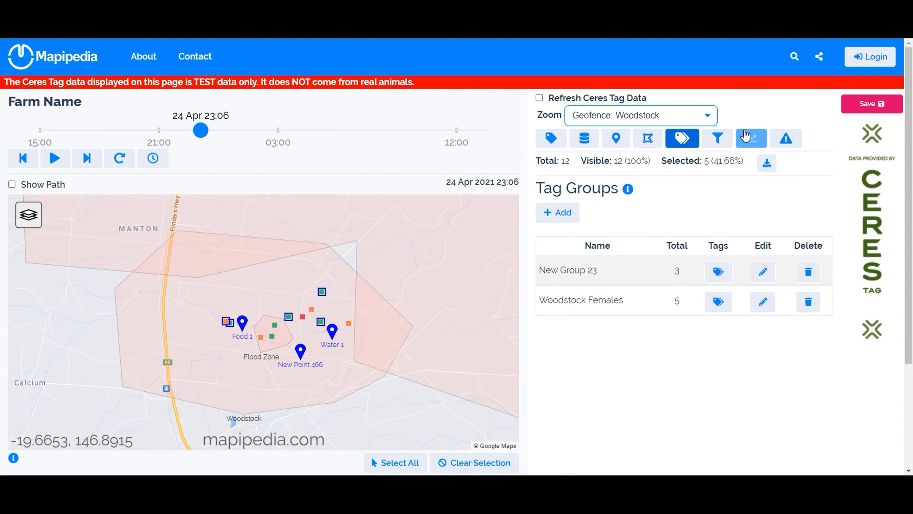
- Stop applying the Sex filter and select the tags matching the Geofence filter alone
click(718, 139)
click(542, 293)
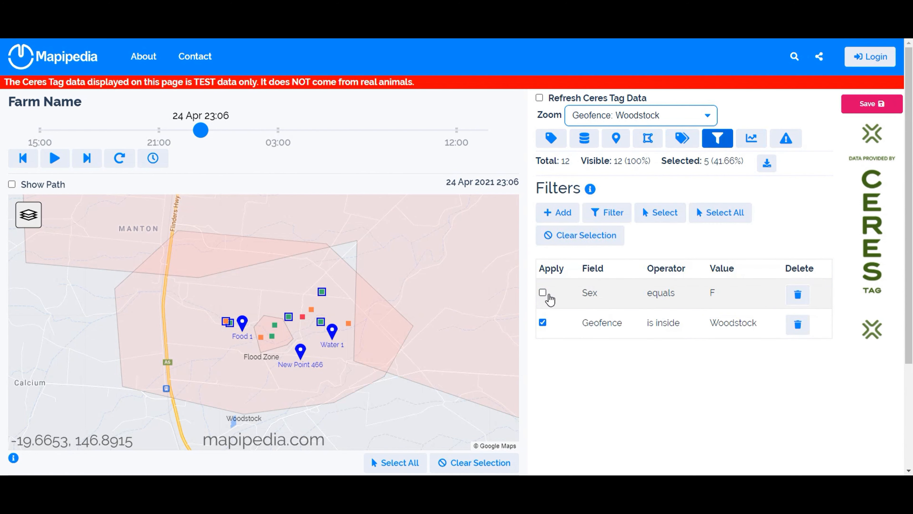
click(664, 223)
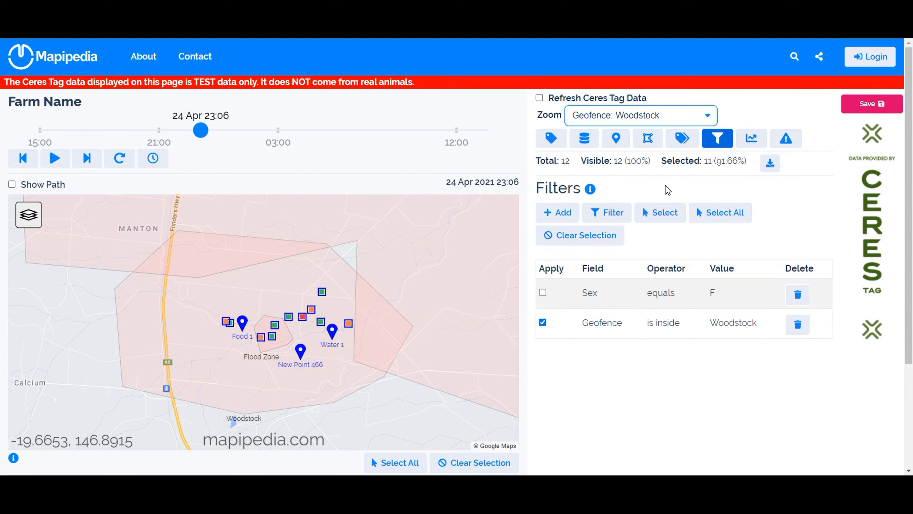
- Add another tag group and name it Woodstock
click(682, 139)
click(569, 215)
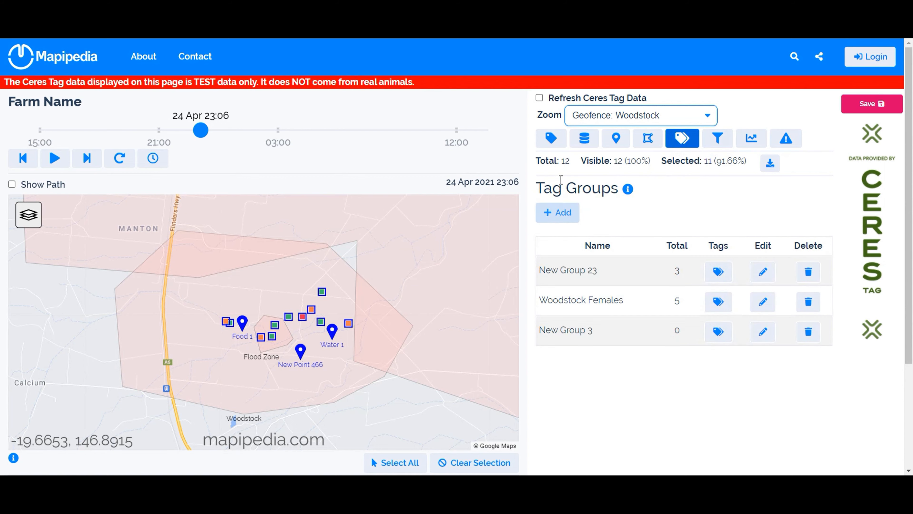
click(578, 327)
drag(305, 112, 265, 116)
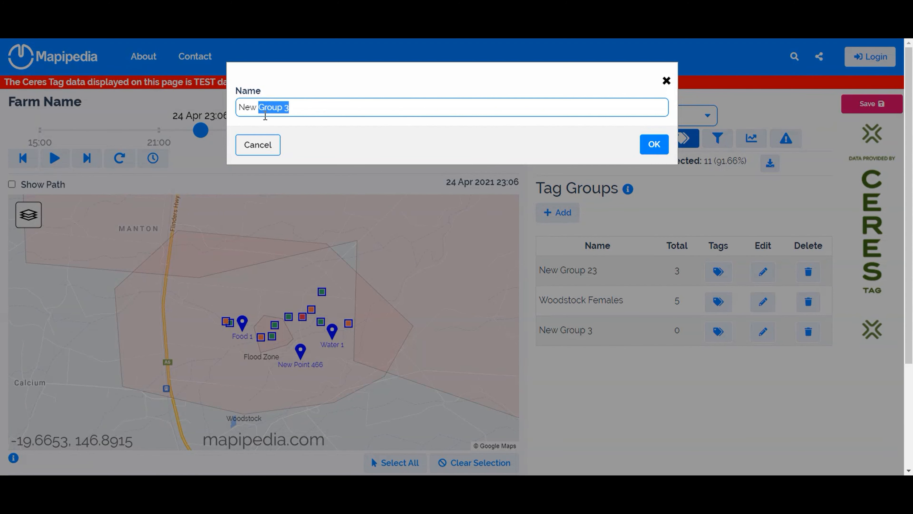
key(BackSpace)
key(BackSpace)
key(BackSpace)
key(BackSpace)
key(BackSpace)
text(Woodstock)
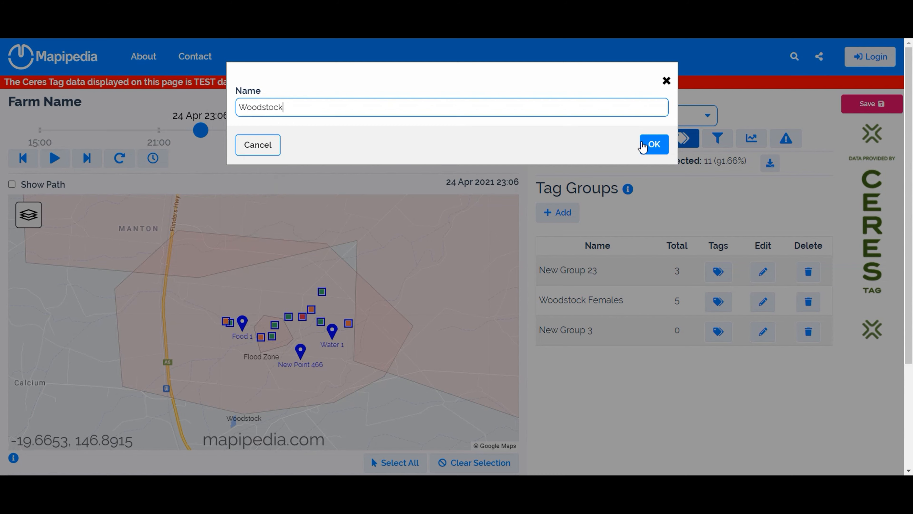
click(649, 146)
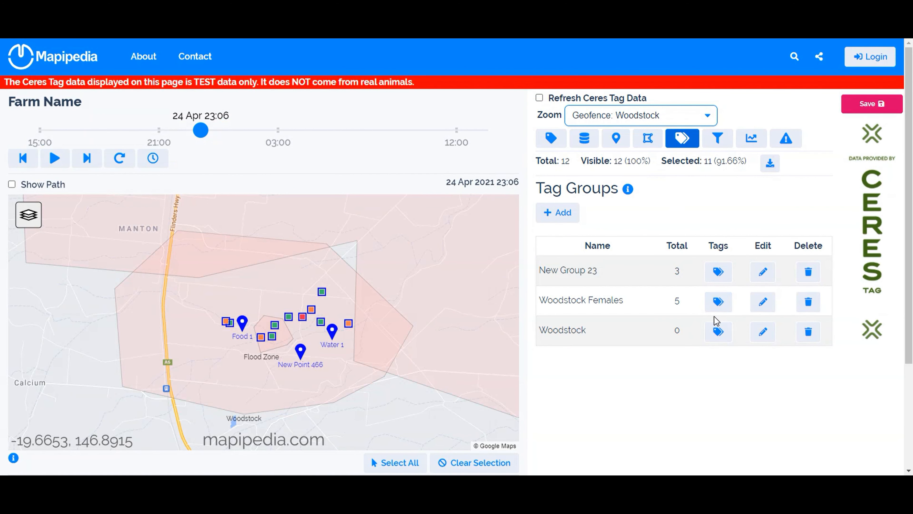
- Assign the selected tags to the Woodstock group
double_click(707, 161)
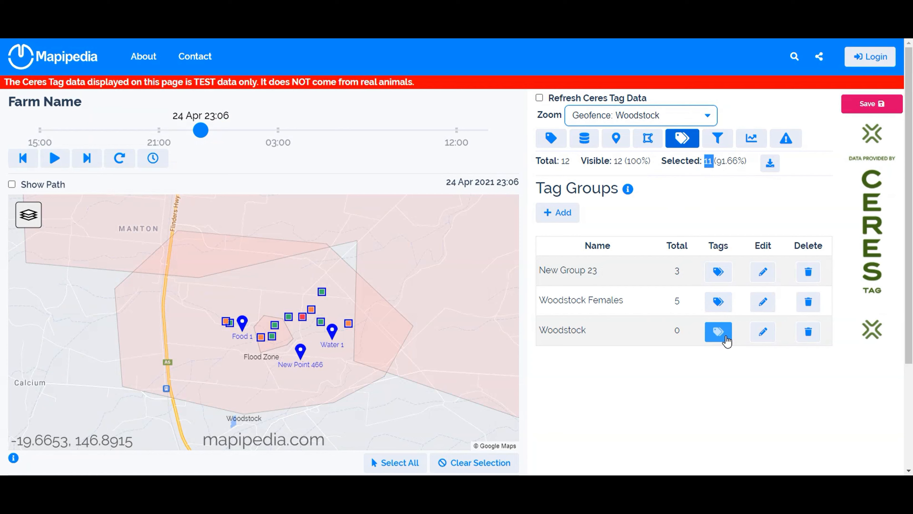
click(763, 332)
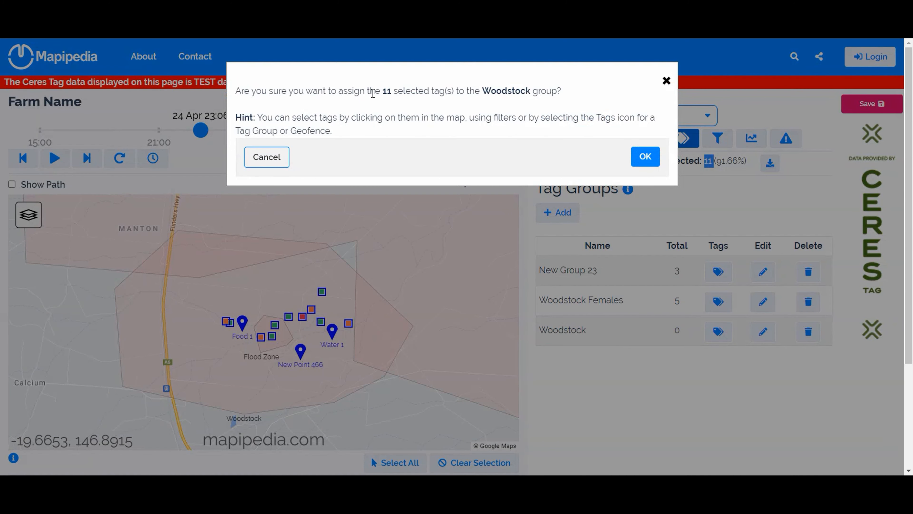
drag(382, 92, 392, 90)
click(642, 158)
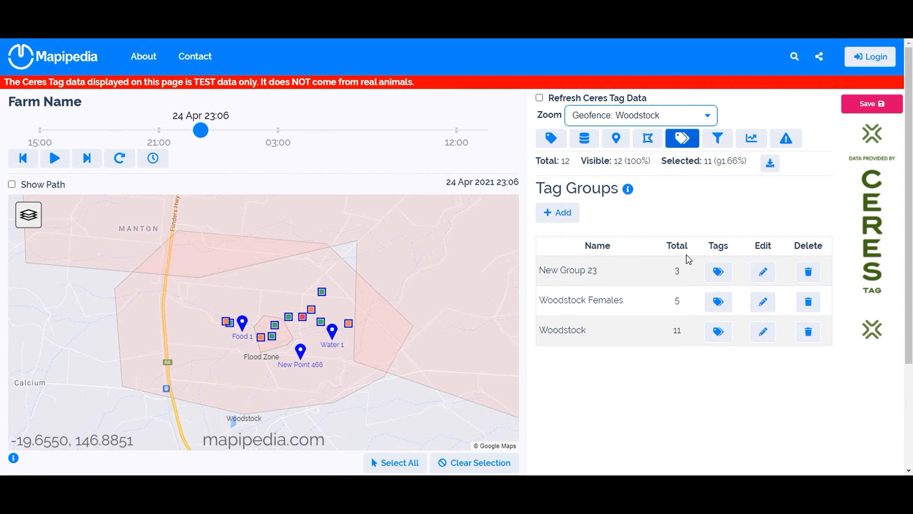
- Stop applying the Geofence filter, add a filter for Tag Group is part of Woodstock Females, and select the matching tags
click(717, 146)
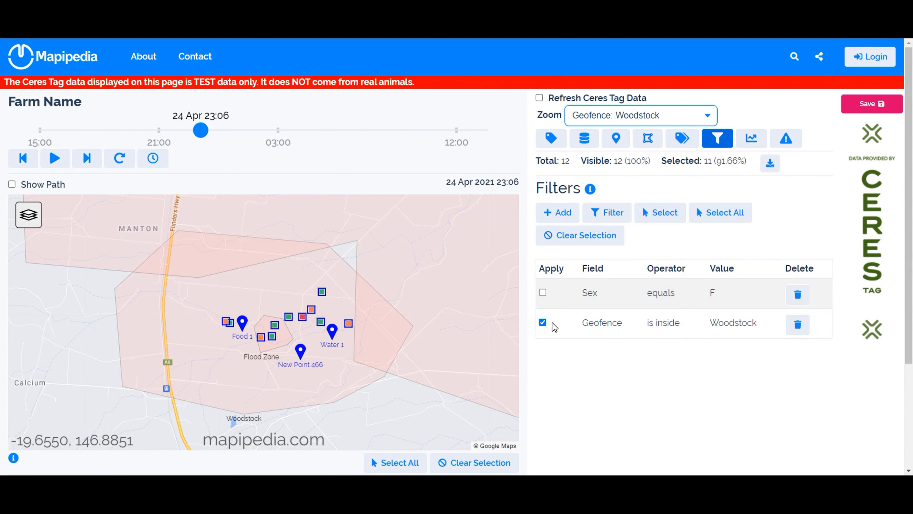
click(543, 323)
click(557, 212)
click(594, 352)
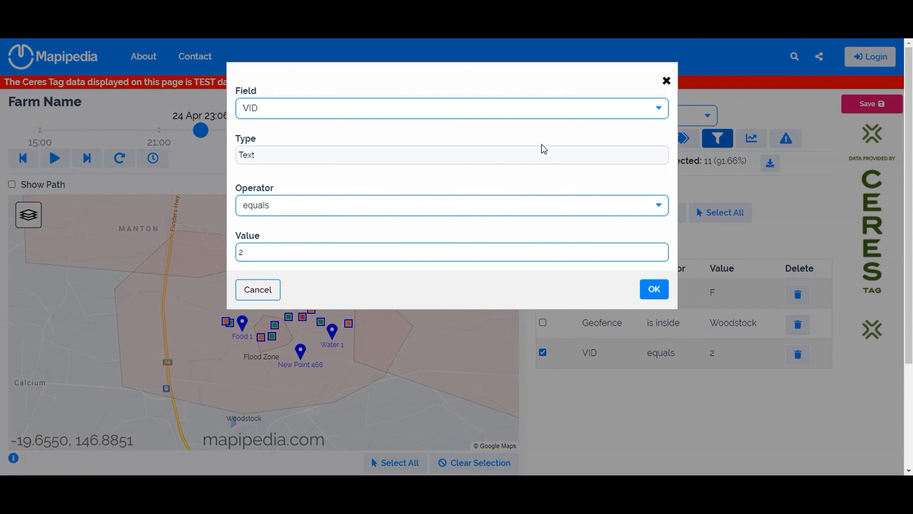
click(502, 117)
click(474, 136)
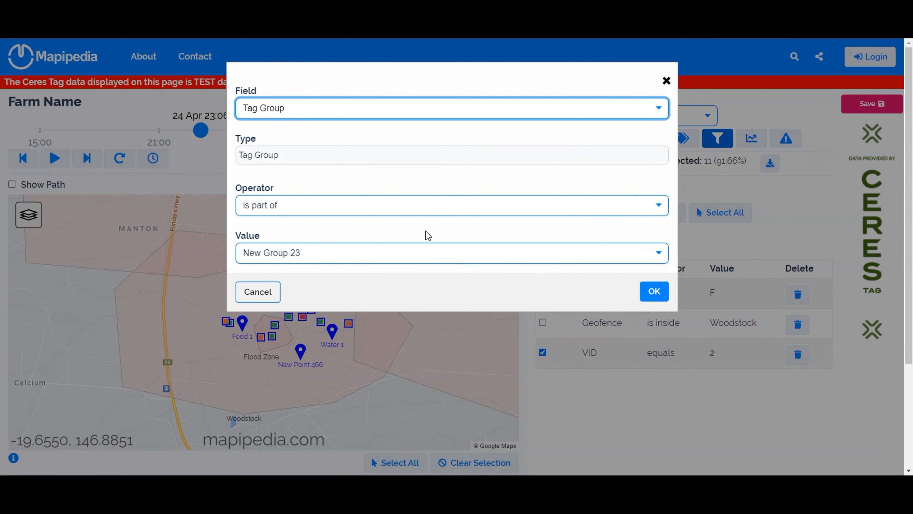
click(418, 253)
click(401, 279)
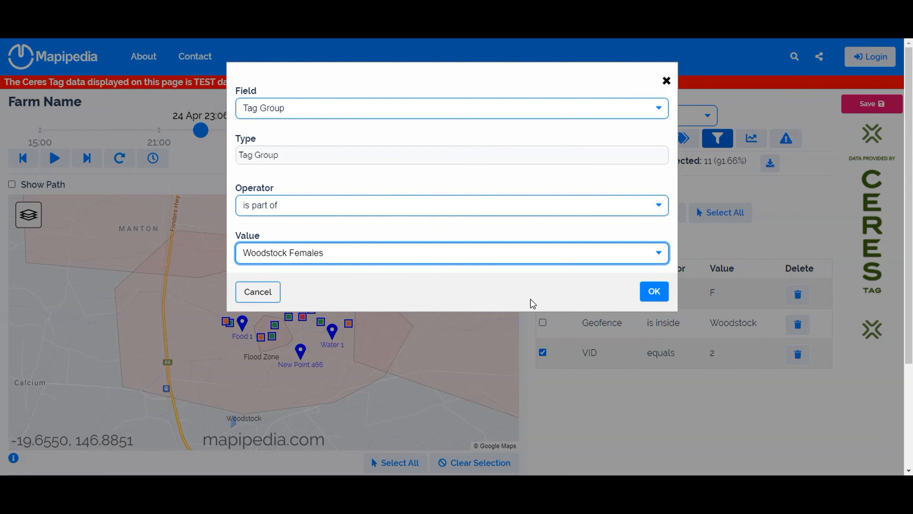
click(649, 295)
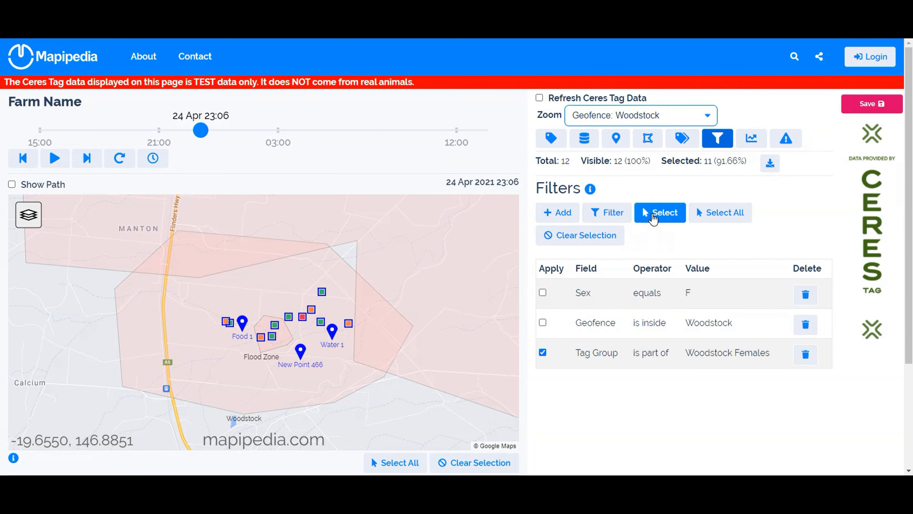
click(660, 212)
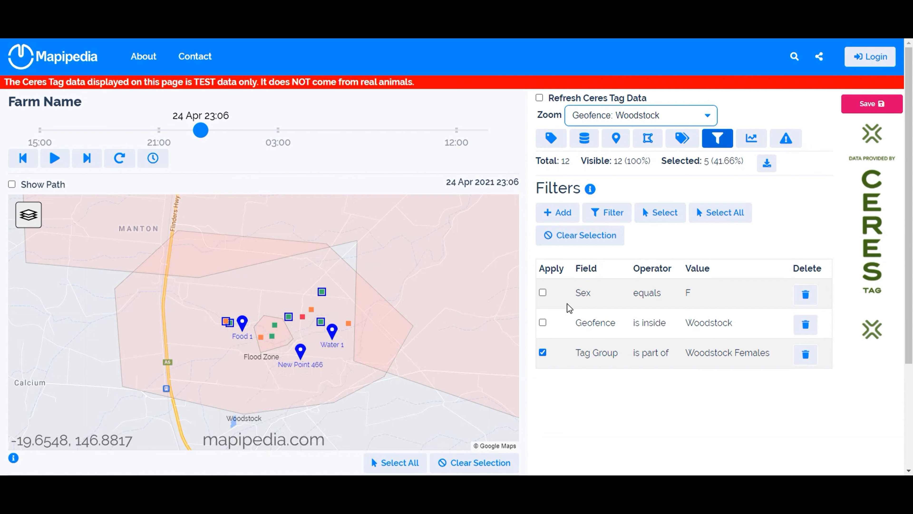
- Stop applying the Sex, Geofence and Tag Group filters and clear the tag selection
click(543, 294)
click(542, 323)
click(544, 355)
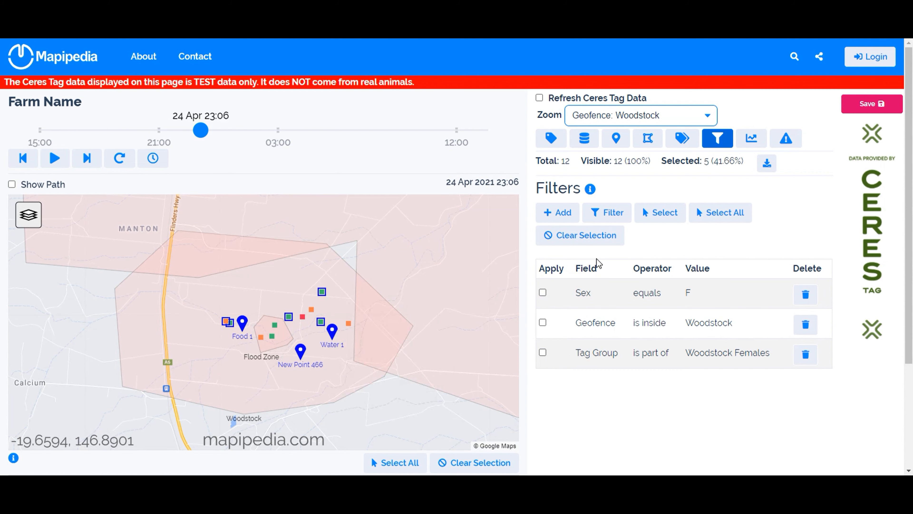
click(601, 243)
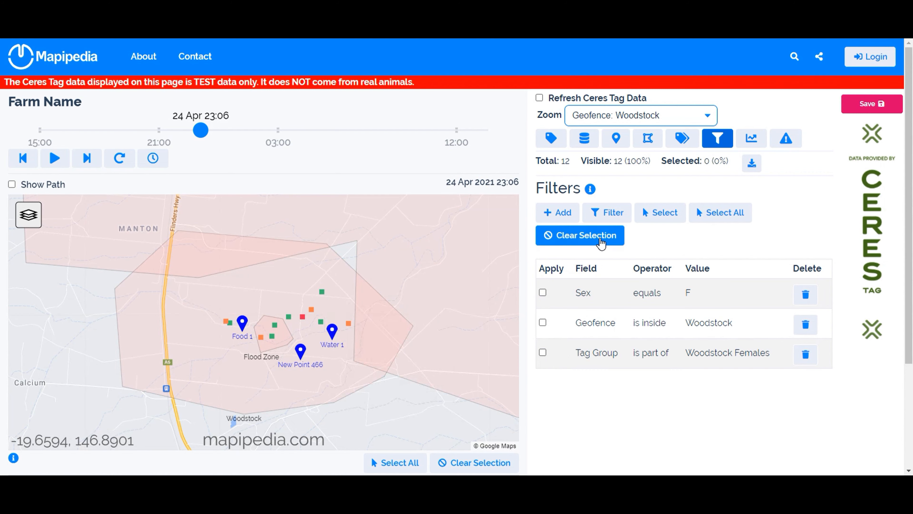
- Select all tags, then deselect the easternmost orange tag and the northernmost green tag individually on the map
click(722, 216)
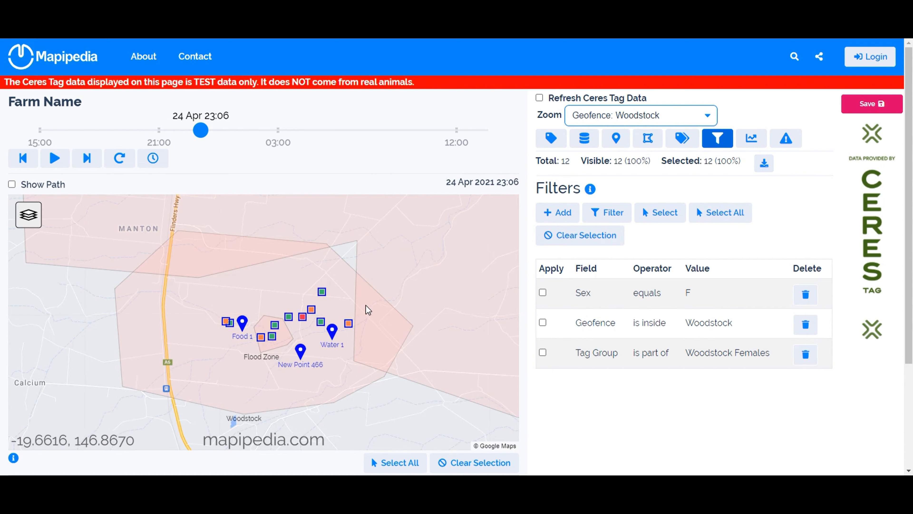
click(348, 323)
click(322, 293)
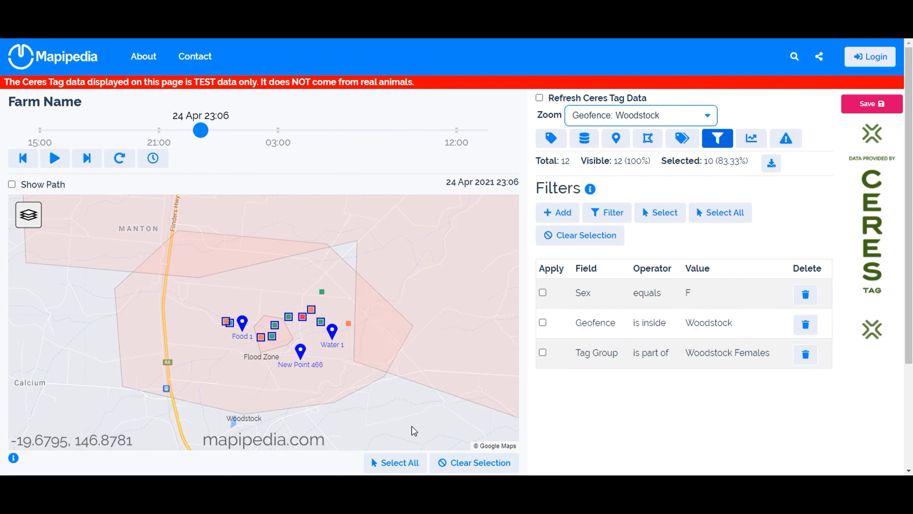
- Select all tags with the map's own selection controls and clear the selection again, twice in a row
click(393, 464)
click(463, 463)
click(392, 463)
click(468, 464)
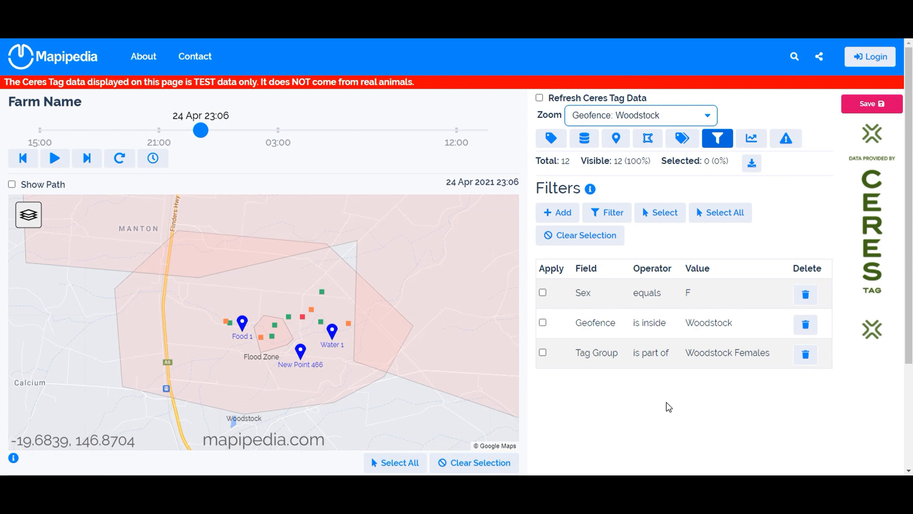